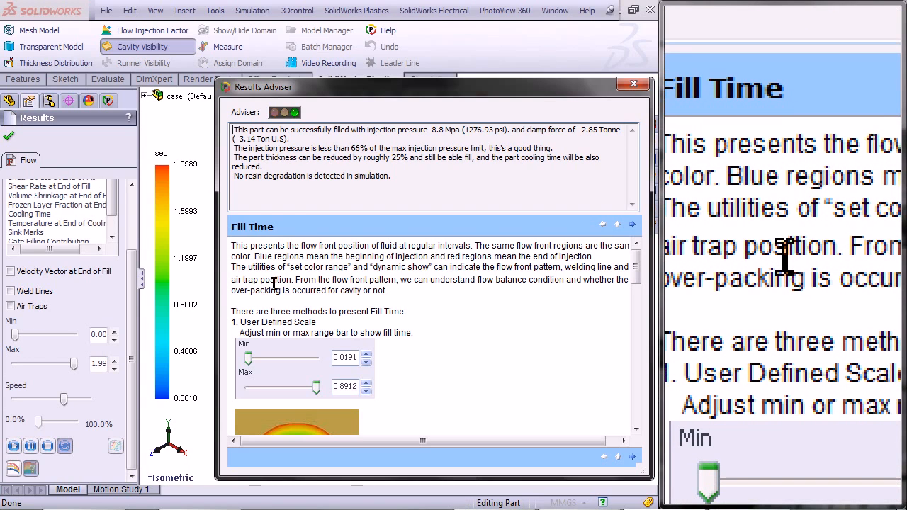
Step: Read through the Fill Time explanation in the Results Adviser, down to the weld line and air trap illustration
{"action": "scroll", "coordinate": [273, 285], "scroll_direction": "down", "scroll_amount": 6}
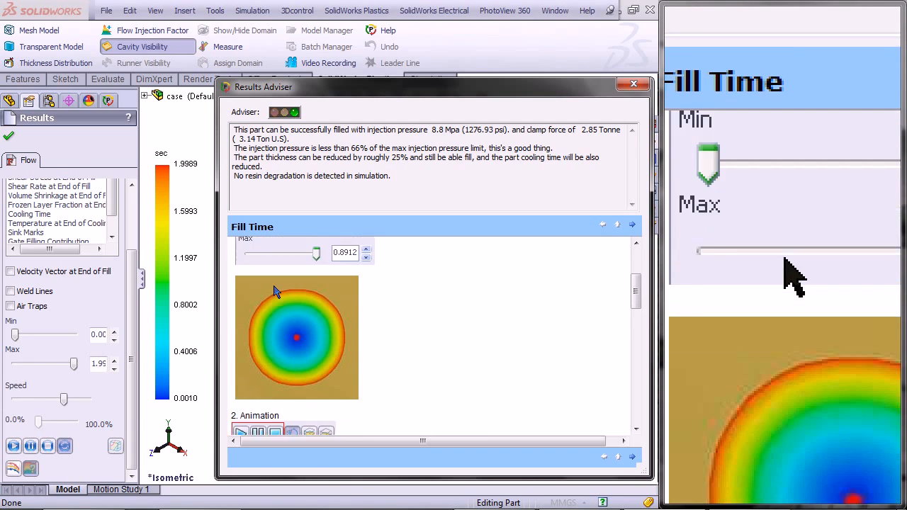
{"action": "scroll", "coordinate": [274, 284], "scroll_direction": "down", "scroll_amount": 1}
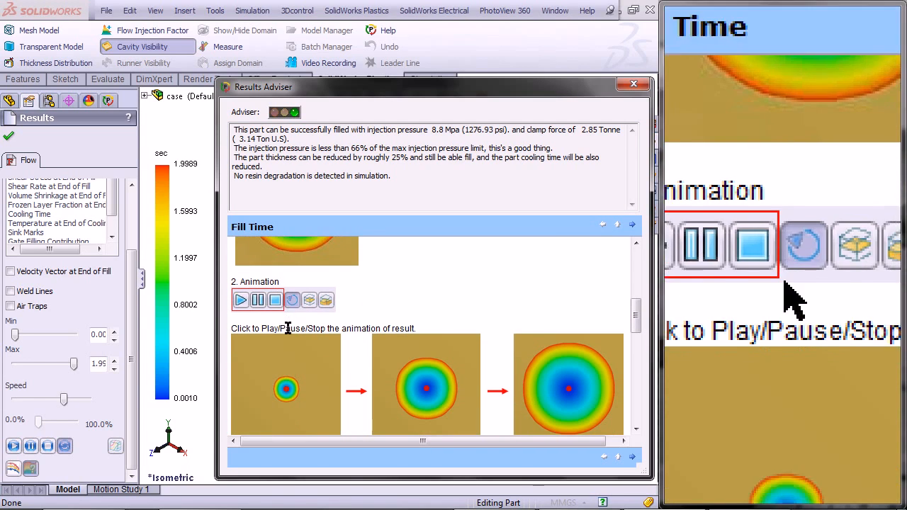
{"action": "scroll", "coordinate": [287, 328], "scroll_direction": "down", "scroll_amount": 5}
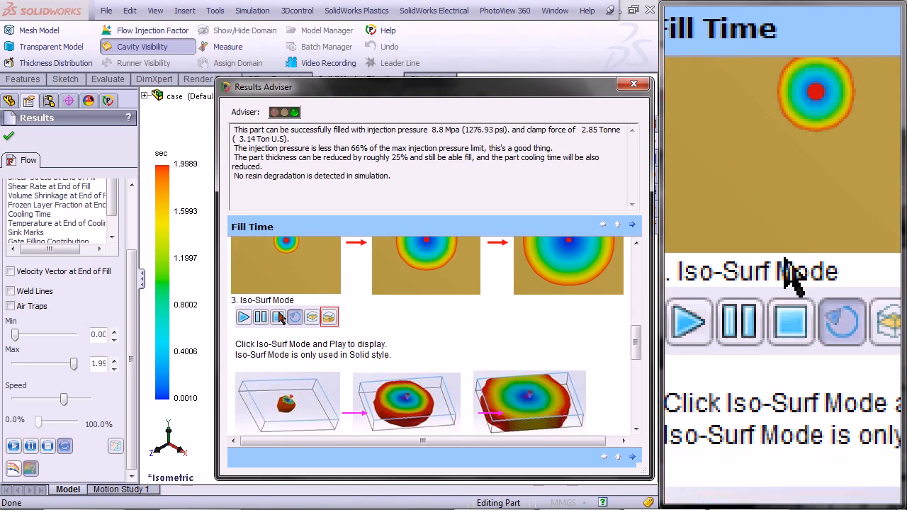
{"action": "scroll", "coordinate": [280, 318], "scroll_direction": "down", "scroll_amount": 11}
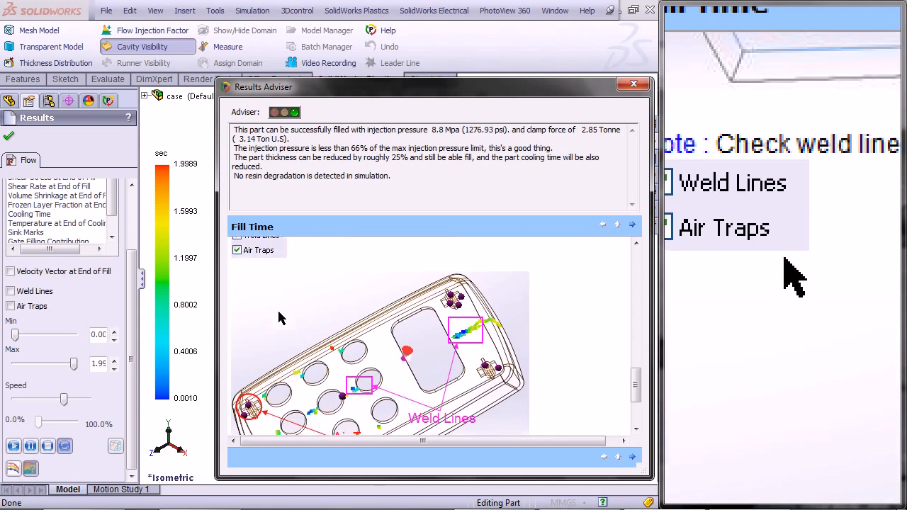
{"action": "scroll", "coordinate": [279, 318], "scroll_direction": "down", "scroll_amount": 3}
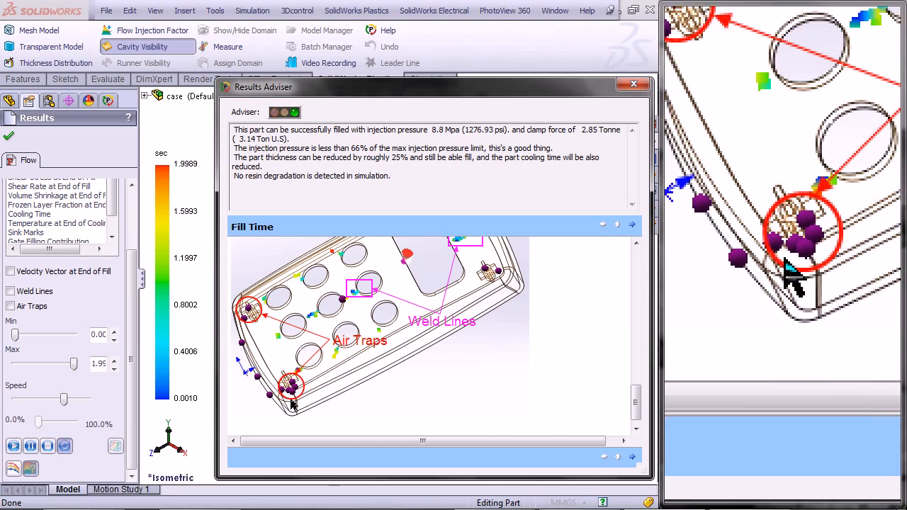
{"action": "scroll", "coordinate": [292, 403], "scroll_direction": "down", "scroll_amount": 1}
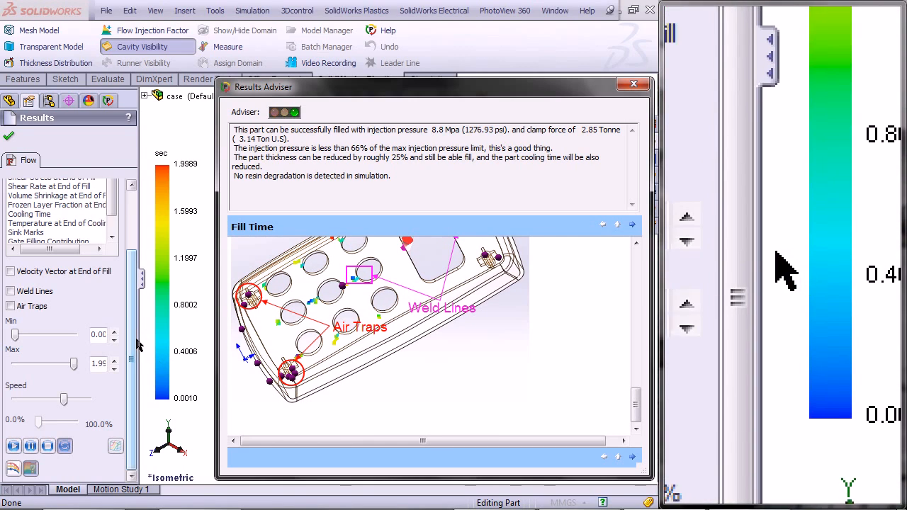
Step: Show the Bulk Temperature at End of Fill result and read its adviser explanation through to the closing note
{"action": "left_click_drag", "start_coordinate": [133, 340], "coordinate": [135, 259]}
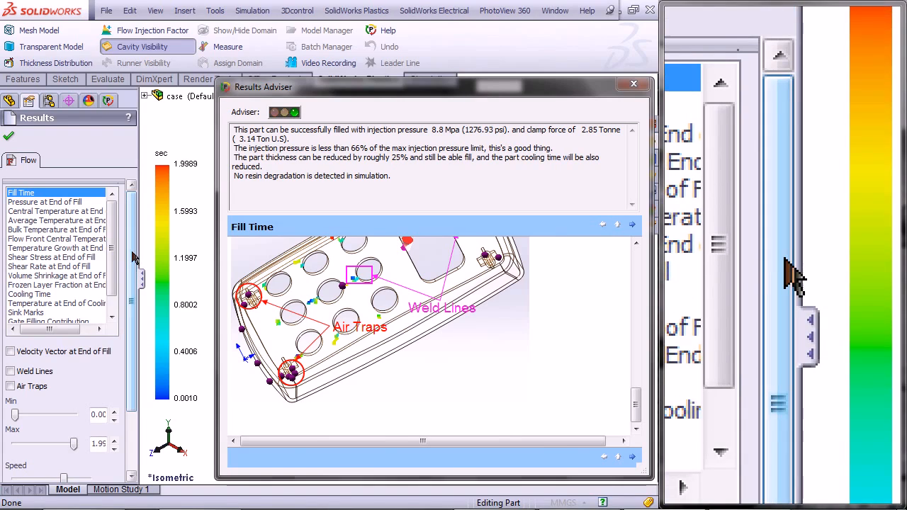
{"action": "left_click", "coordinate": [79, 230]}
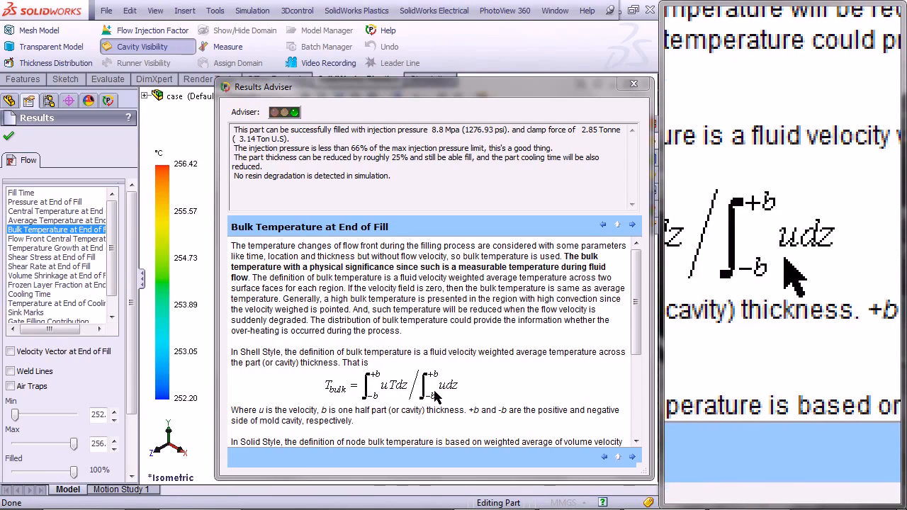
{"action": "scroll", "coordinate": [361, 391], "scroll_direction": "down", "scroll_amount": 3}
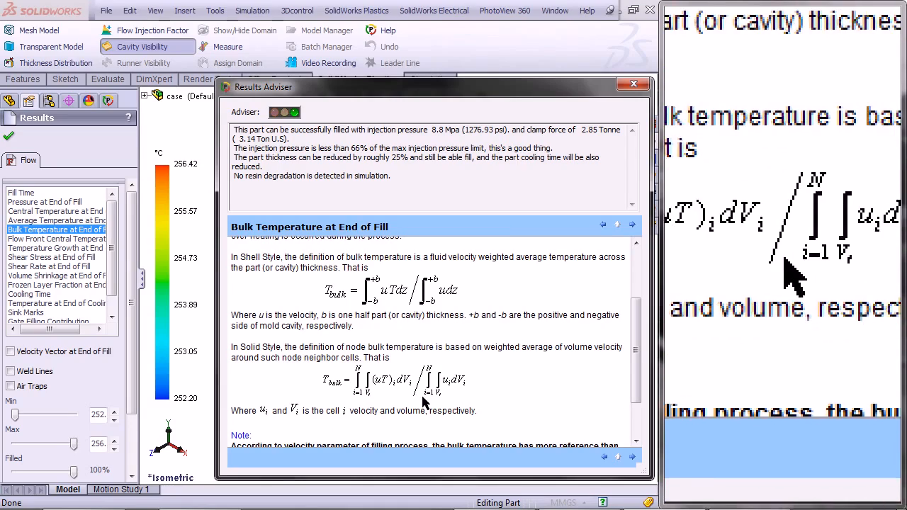
{"action": "scroll", "coordinate": [358, 394], "scroll_direction": "down", "scroll_amount": 2}
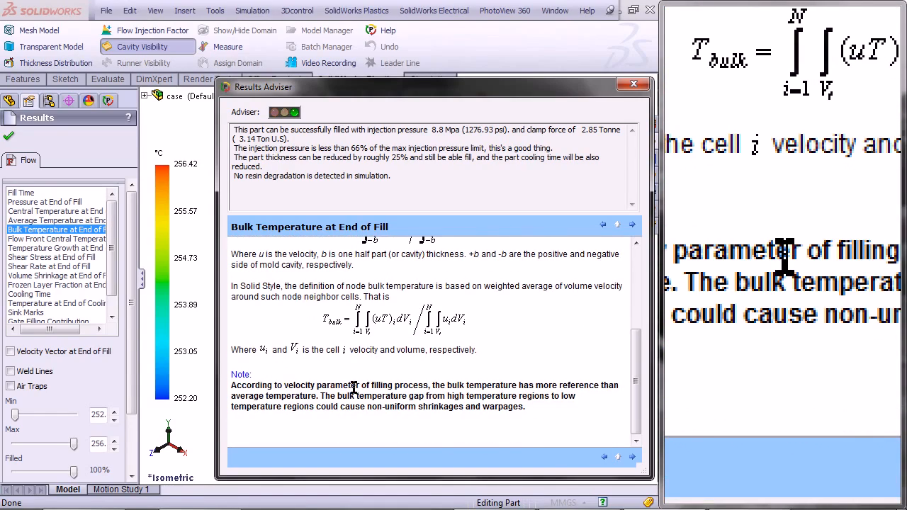
Step: Show the Cooling Time result, read its adviser explanation to the injection molding cycle figure, and close the Results Adviser
{"action": "left_click", "coordinate": [43, 296]}
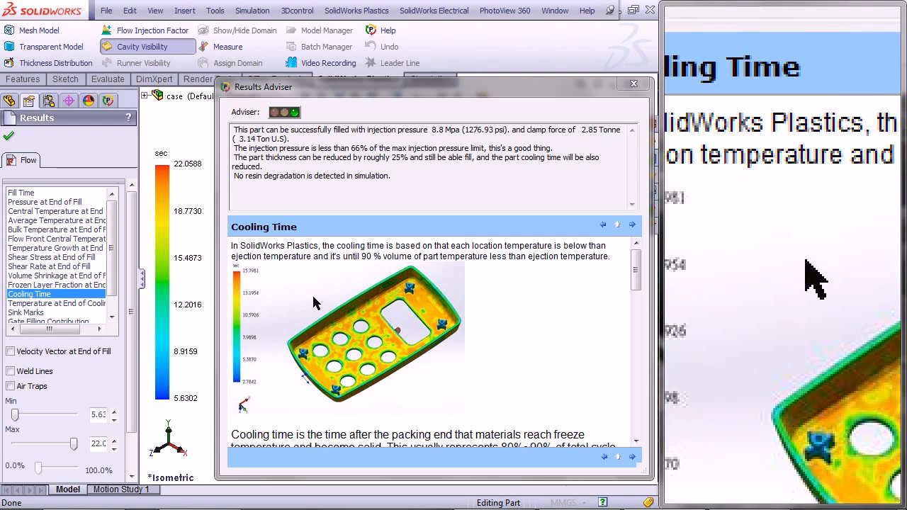
{"action": "left_click", "coordinate": [318, 302]}
{"action": "scroll", "coordinate": [319, 305], "scroll_direction": "down", "scroll_amount": 10}
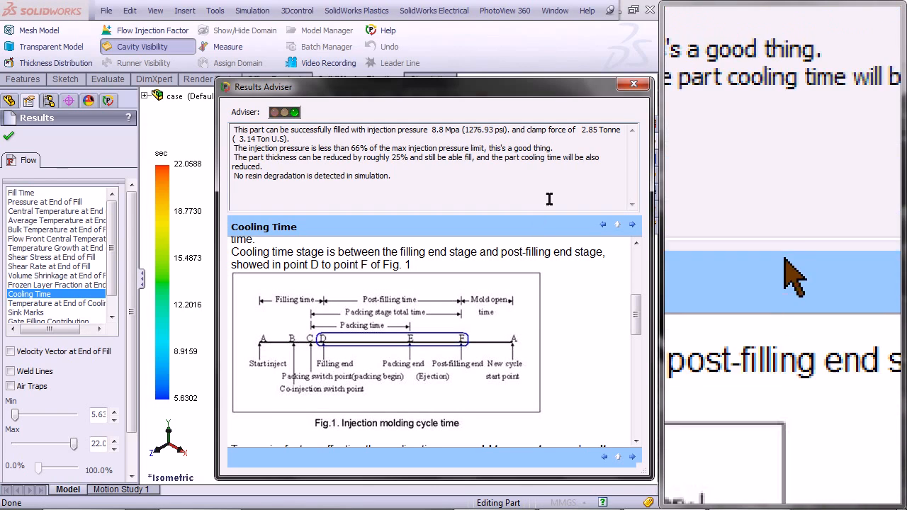
{"action": "left_click", "coordinate": [617, 87]}
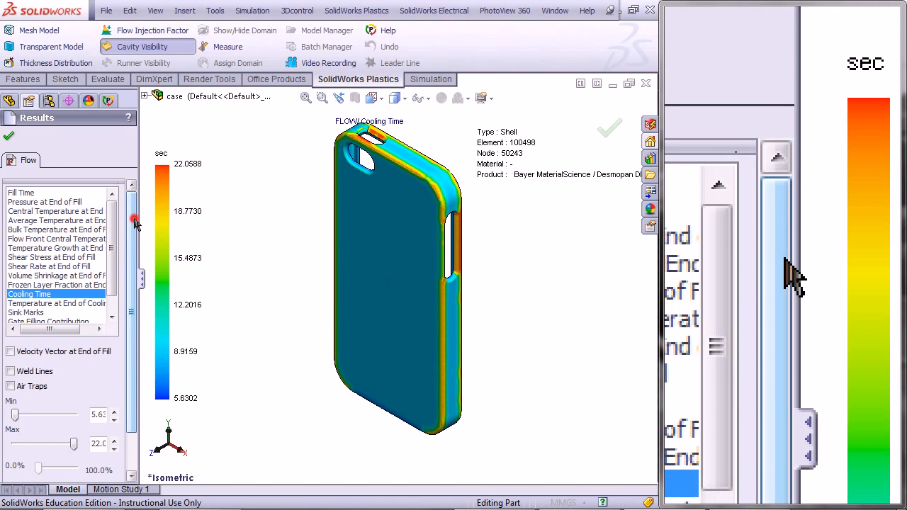
Step: Open the node list and graph window for the Cooling Time result and dismiss its information hint
{"action": "left_click_drag", "start_coordinate": [134, 218], "coordinate": [132, 275]}
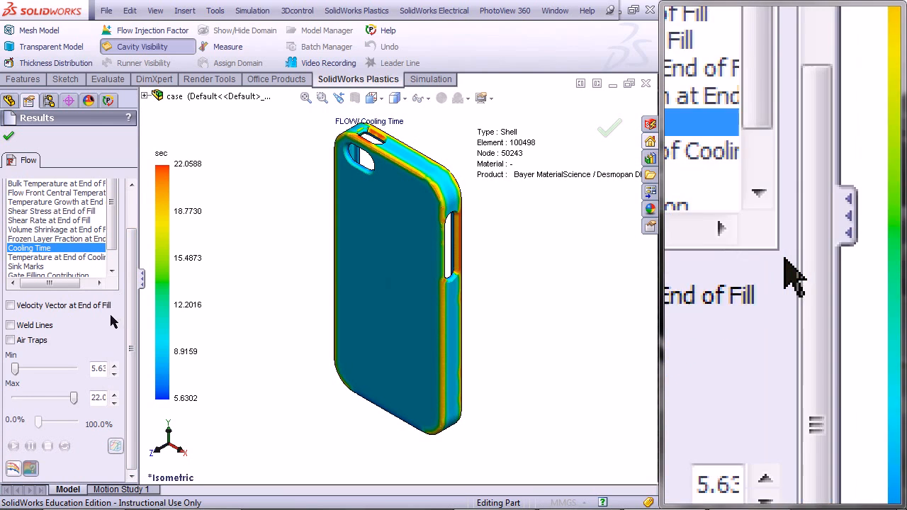
{"action": "left_click", "coordinate": [14, 471]}
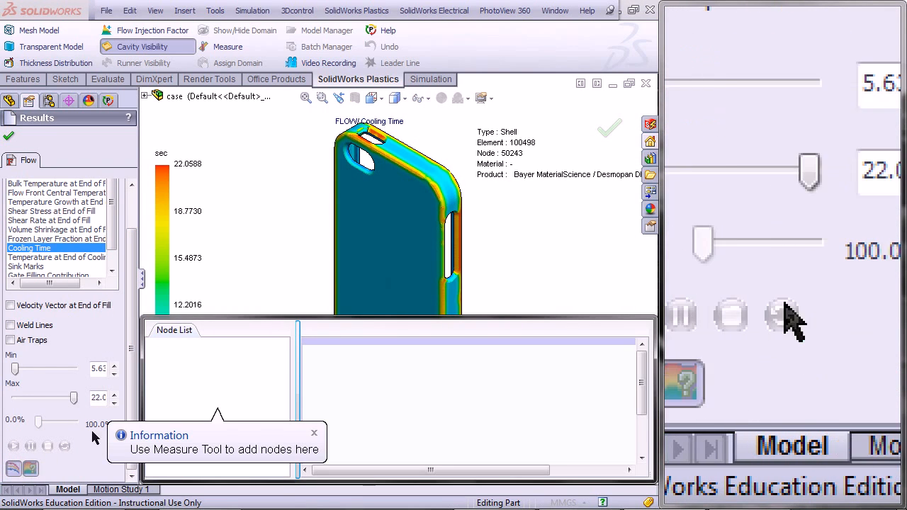
{"action": "left_click", "coordinate": [314, 434]}
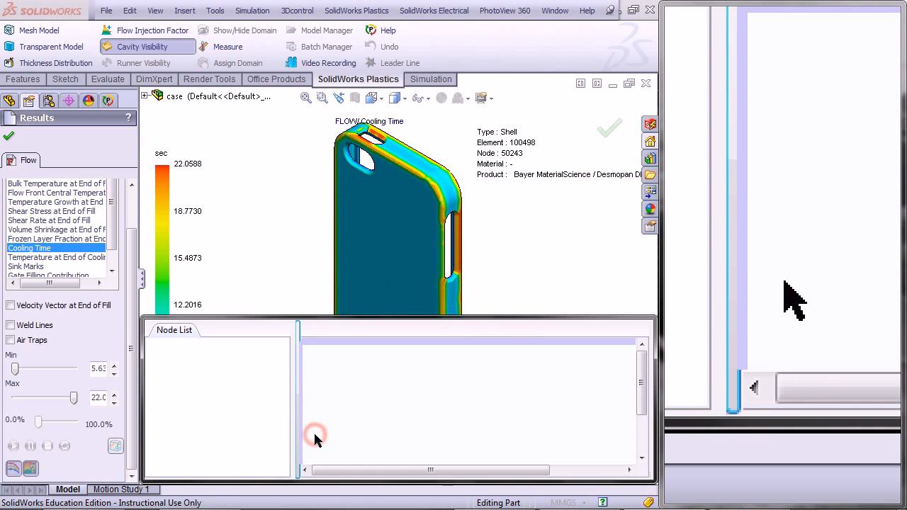
Step: Measure five nodes along the back of the phone case, from the lower corner up toward the camera opening, to plot their cooling times
{"action": "left_click", "coordinate": [229, 51]}
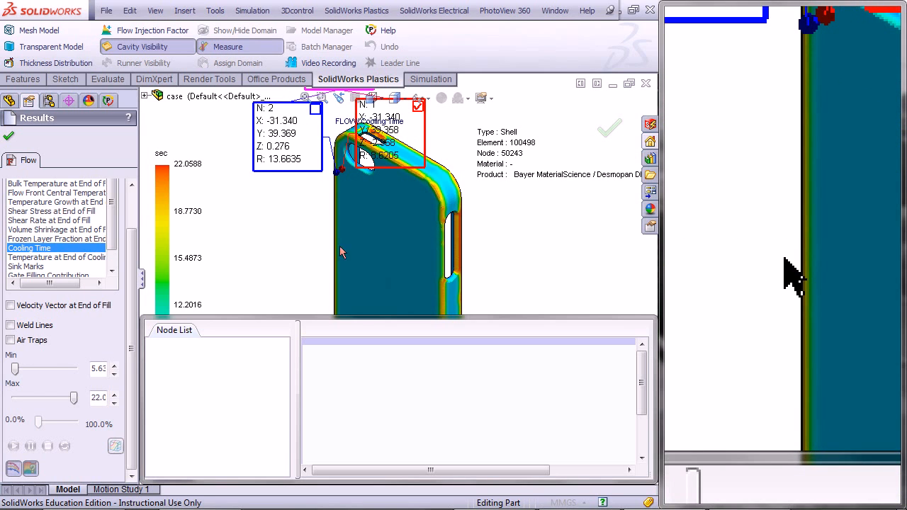
{"action": "scroll", "coordinate": [396, 241], "scroll_direction": "up", "scroll_amount": 5}
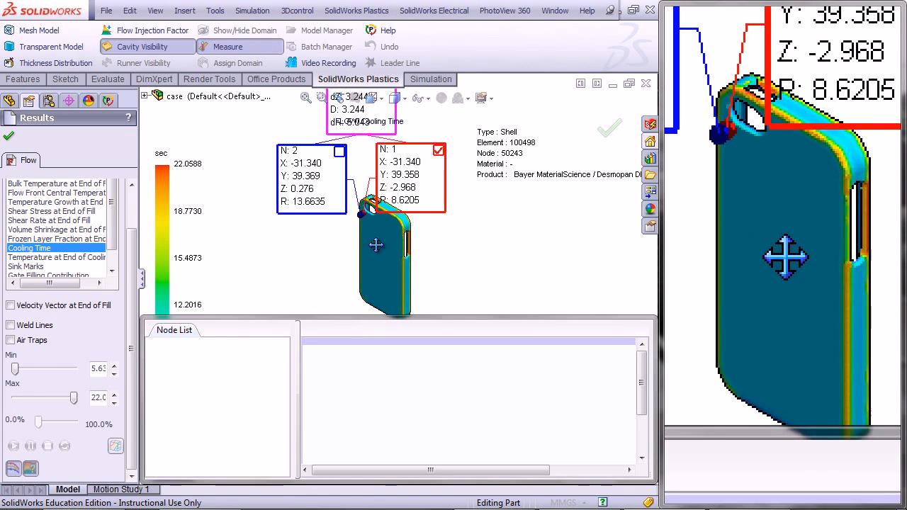
{"action": "middle_click_drag", "start_coordinate": [376, 244], "coordinate": [360, 245], "text": "ctrl"}
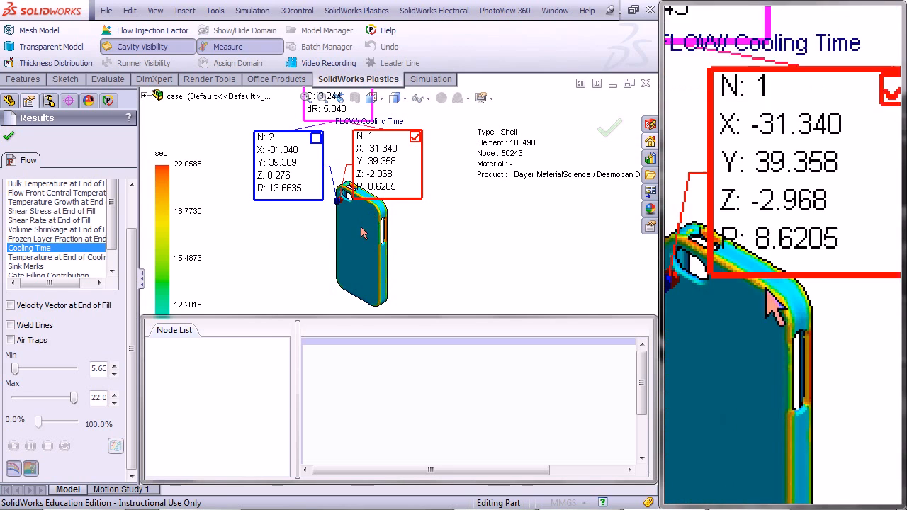
{"action": "left_click", "coordinate": [344, 286]}
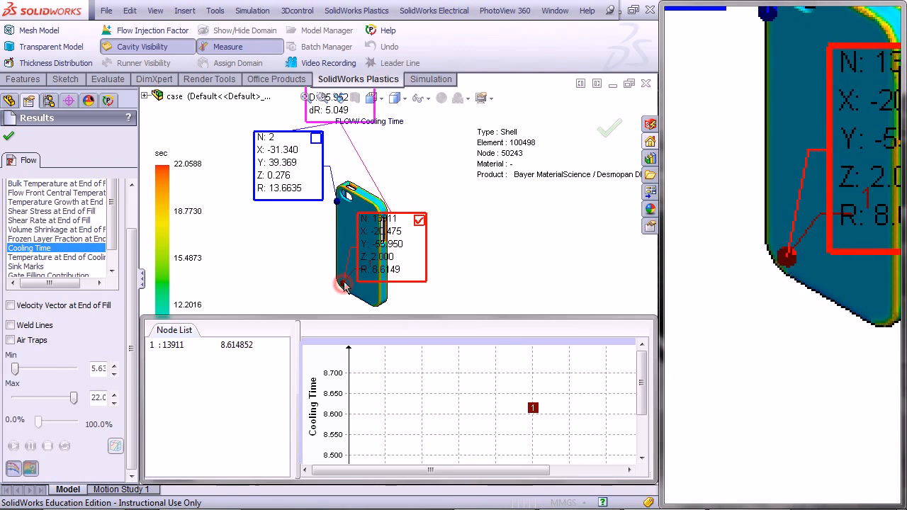
{"action": "left_click", "coordinate": [351, 267]}
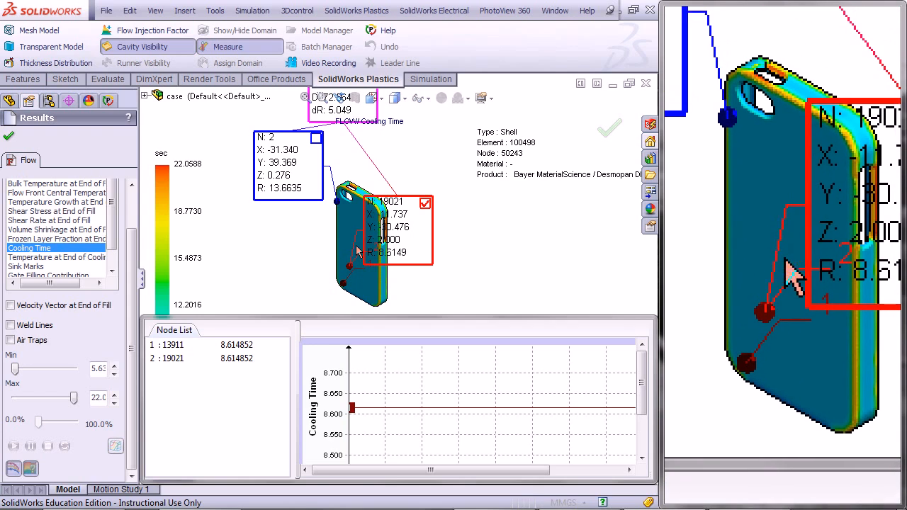
{"action": "left_click", "coordinate": [356, 246]}
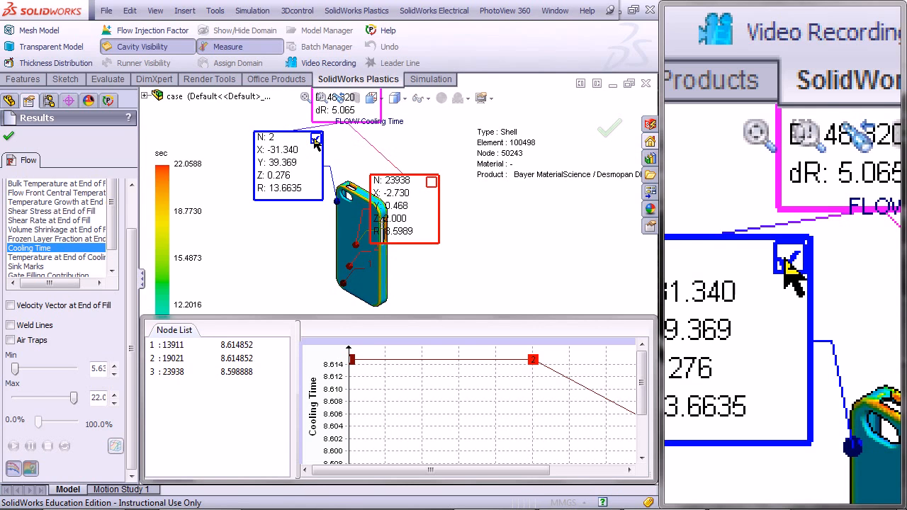
{"action": "left_click", "coordinate": [360, 222]}
{"action": "left_click", "coordinate": [364, 211]}
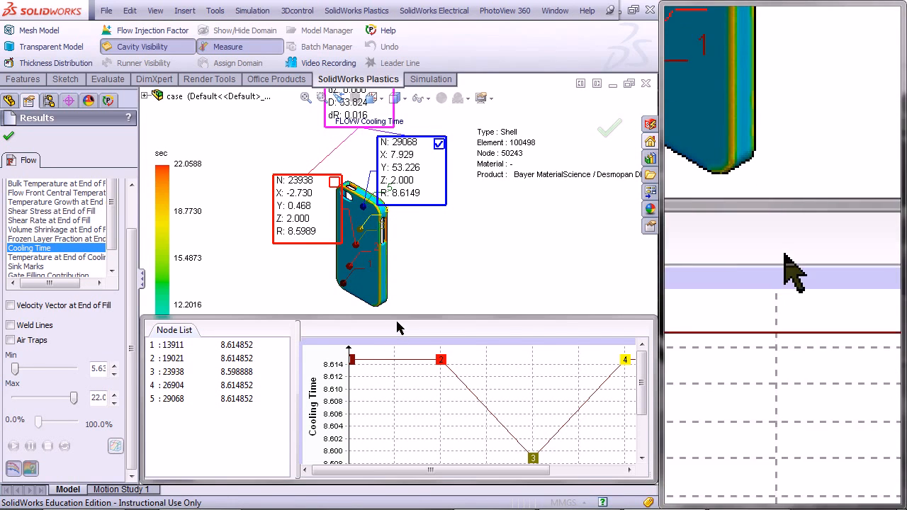
Step: Enlarge the node graph window and plot Pressure at End of Fill for the measured nodes
{"action": "left_click_drag", "start_coordinate": [395, 317], "coordinate": [397, 143]}
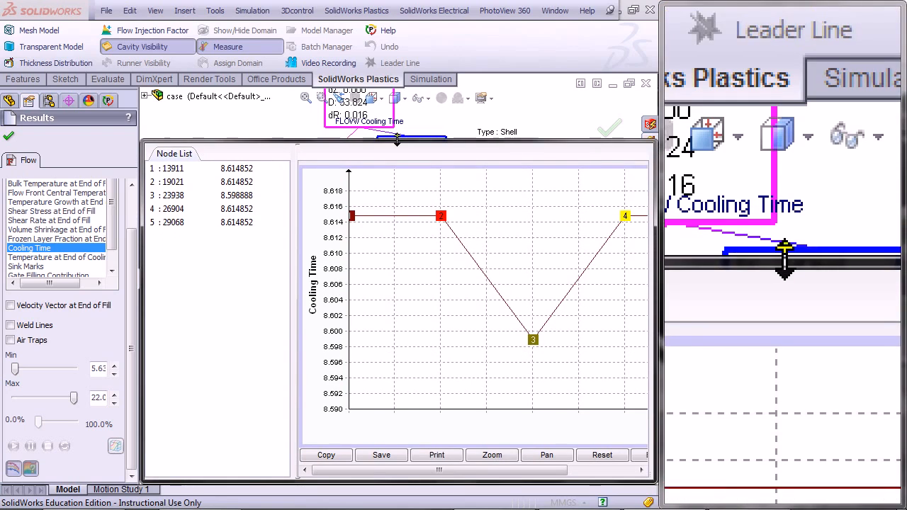
{"action": "mouse_move", "coordinate": [369, 473]}
{"action": "left_mouse_down"}
{"action": "mouse_move", "coordinate": [477, 467]}
{"action": "mouse_move", "coordinate": [377, 459]}
{"action": "left_mouse_up"}
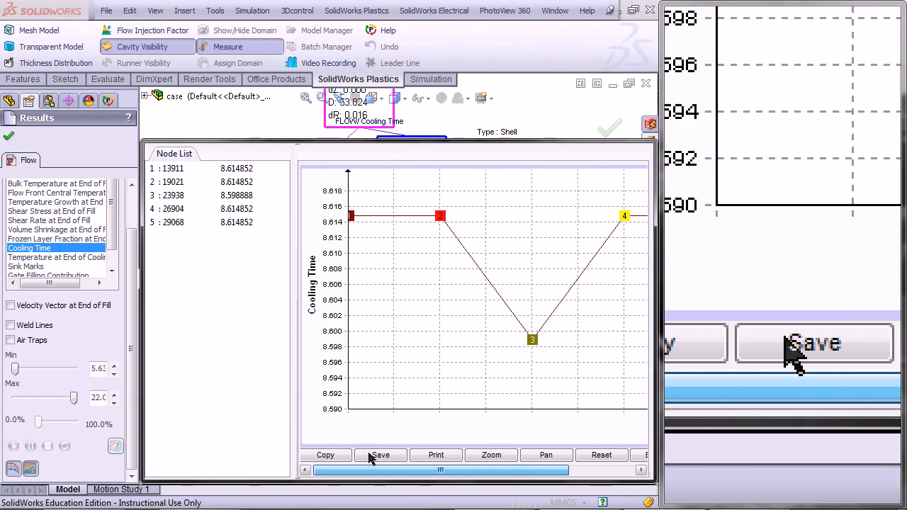
{"action": "left_click_drag", "start_coordinate": [127, 272], "coordinate": [127, 212]}
{"action": "left_click", "coordinate": [34, 200]}
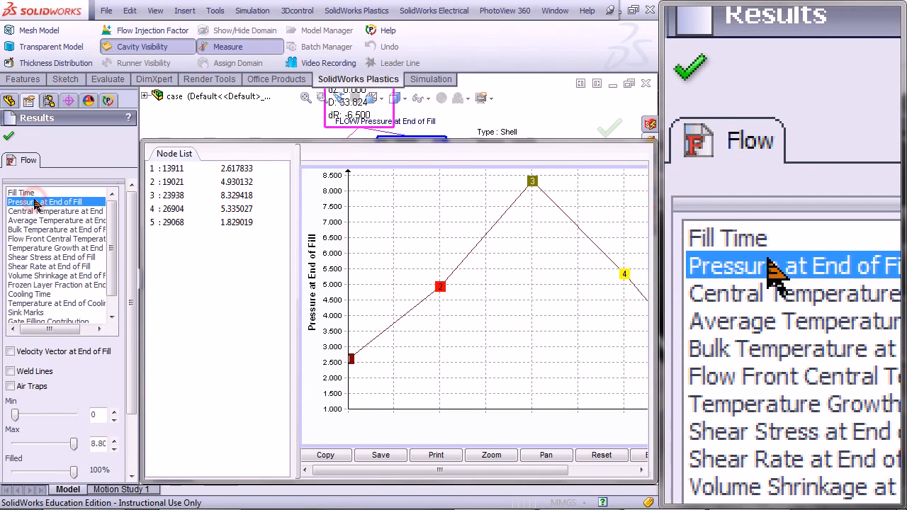
Step: Plot Fill Time for the measured nodes and save the graph as a JPEG file named graph1
{"action": "left_click", "coordinate": [24, 195]}
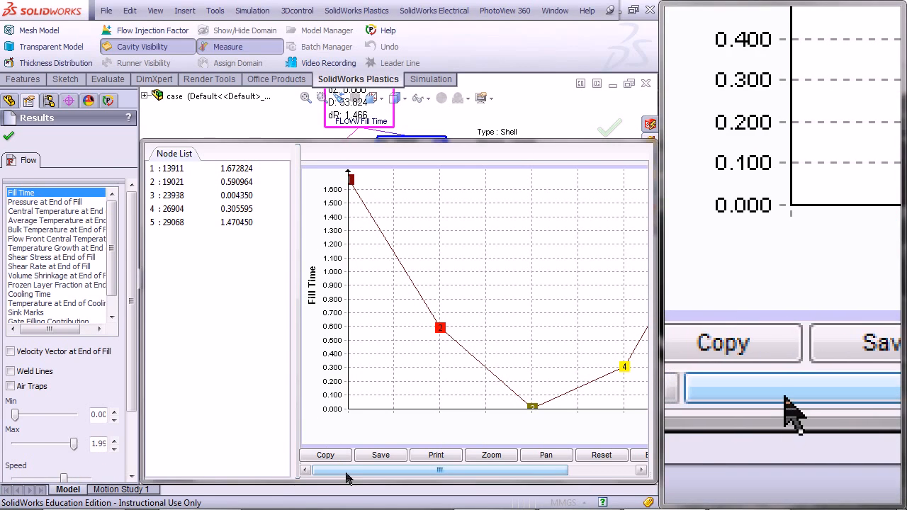
{"action": "mouse_move", "coordinate": [347, 471]}
{"action": "left_mouse_down"}
{"action": "mouse_move", "coordinate": [418, 474]}
{"action": "mouse_move", "coordinate": [356, 473]}
{"action": "left_mouse_up"}
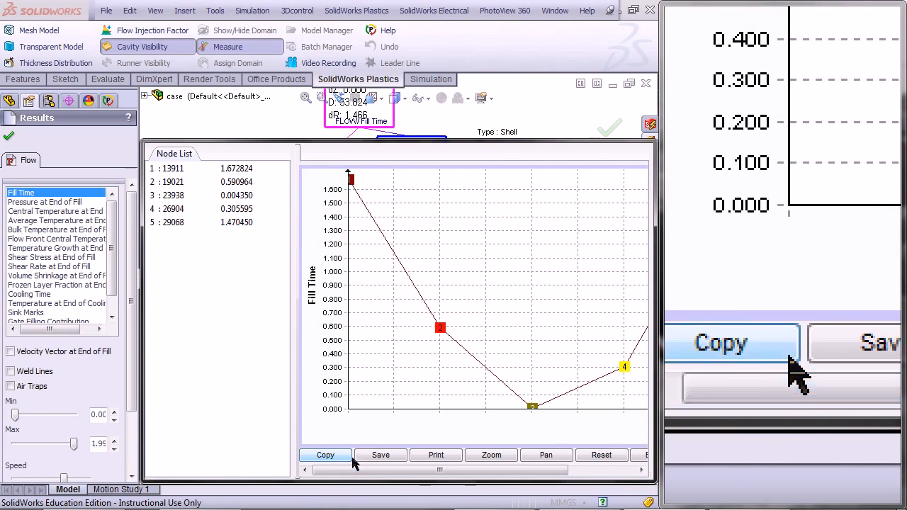
{"action": "left_click", "coordinate": [381, 456]}
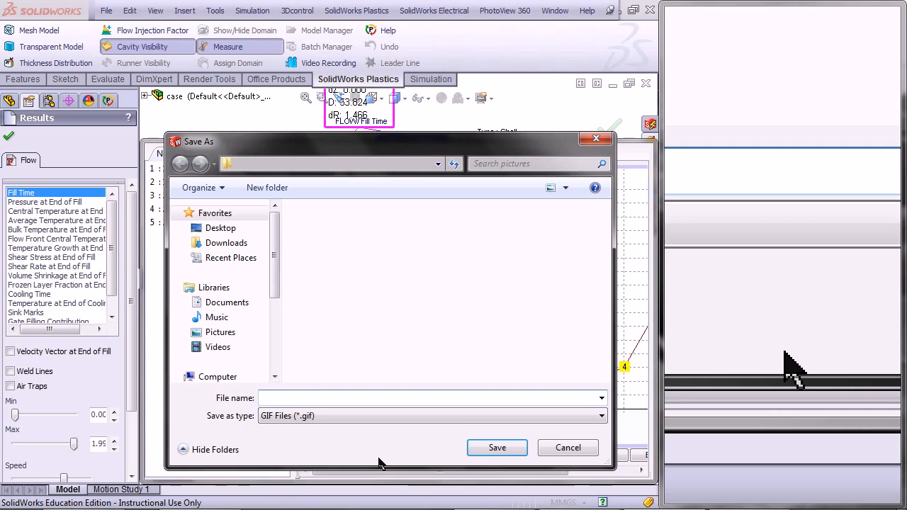
{"action": "left_click", "coordinate": [360, 418]}
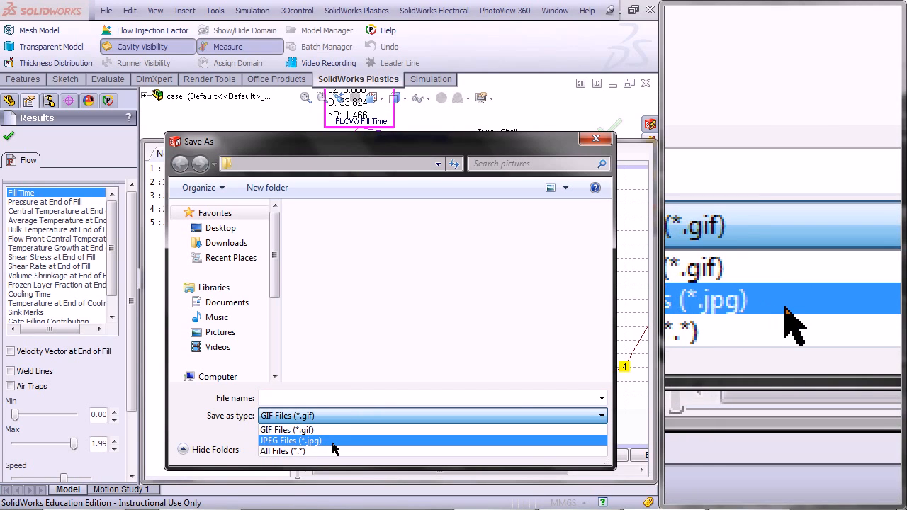
{"action": "left_click", "coordinate": [333, 440]}
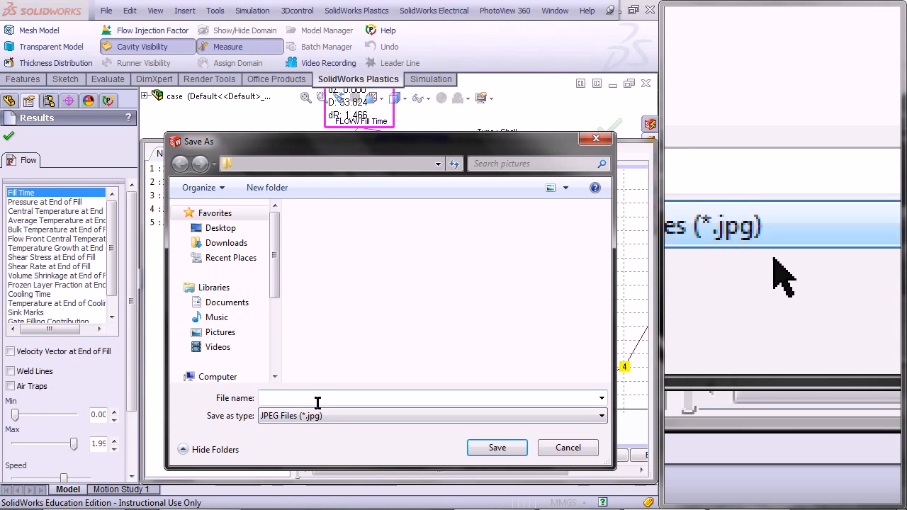
{"action": "type", "text": "gra"}
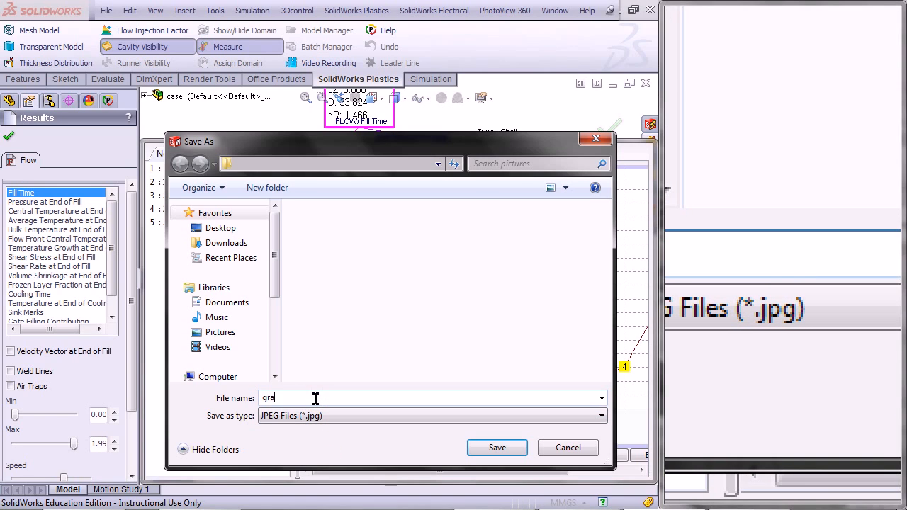
{"action": "type", "text": "ph1"}
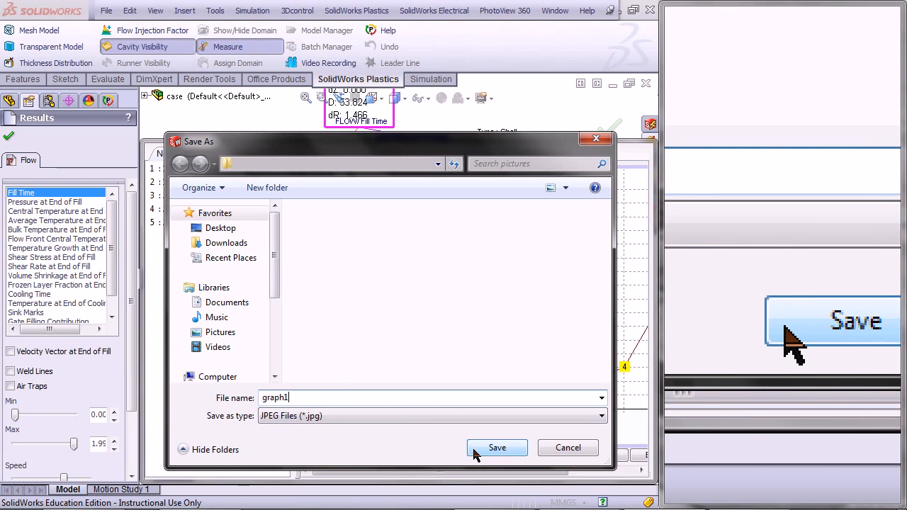
{"action": "left_click", "coordinate": [496, 448]}
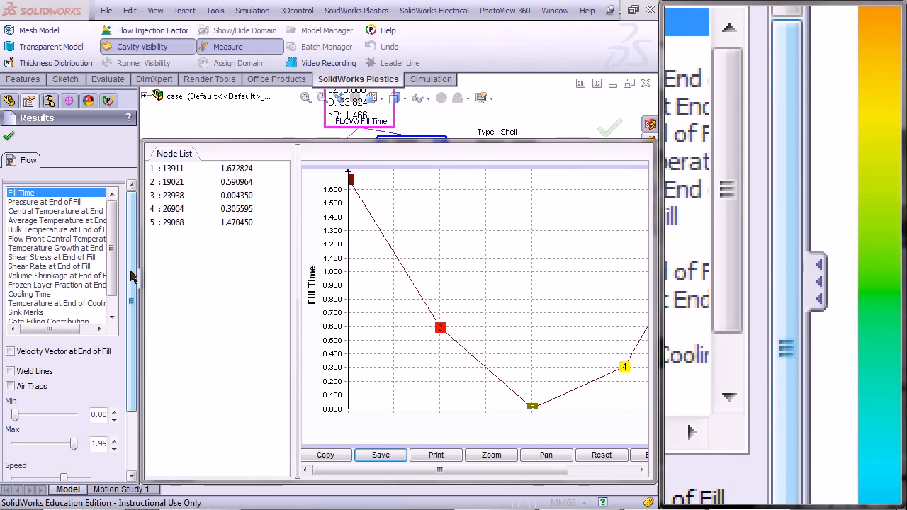
Step: Close the node graph window, turn off node measuring and exit the flow results
{"action": "scroll", "coordinate": [133, 277], "scroll_direction": "down", "scroll_amount": 3}
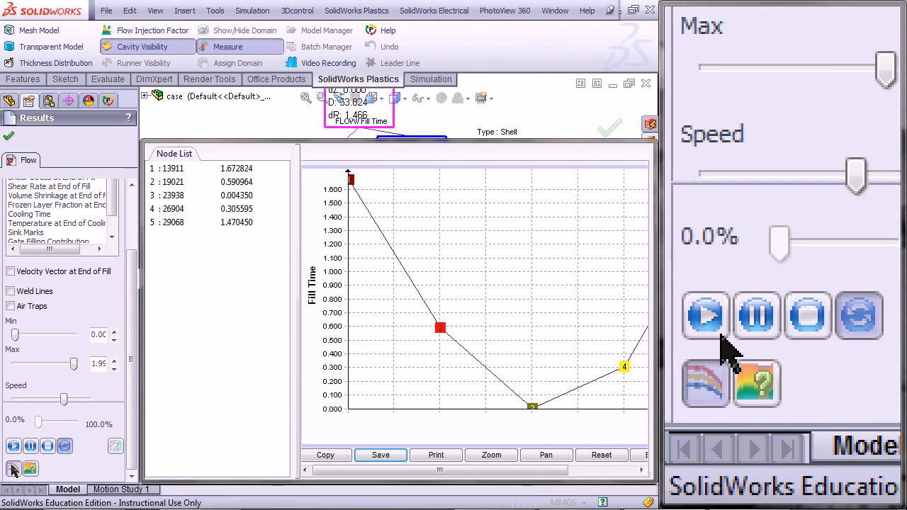
{"action": "left_click", "coordinate": [12, 469]}
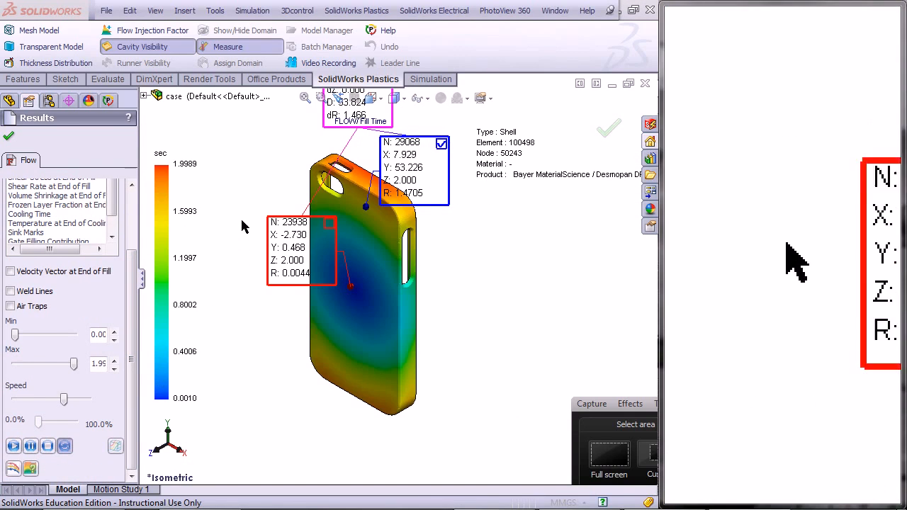
{"action": "left_click", "coordinate": [230, 47]}
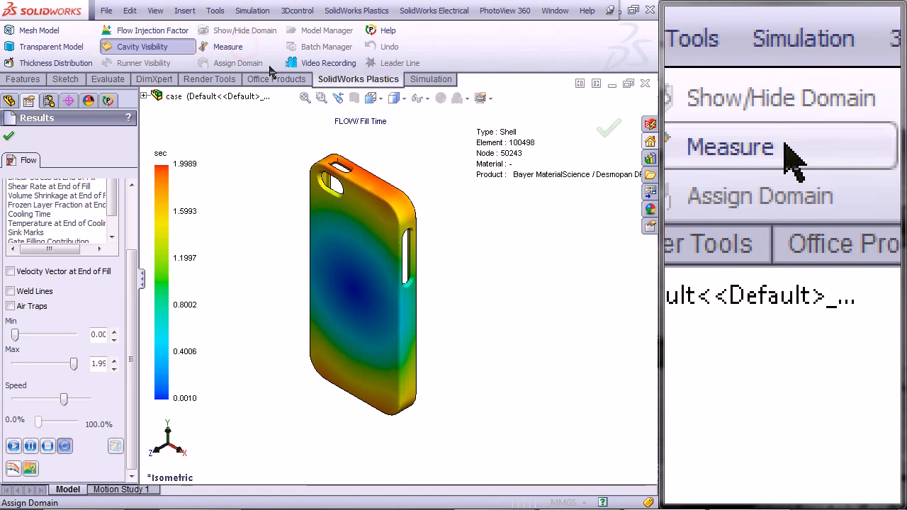
{"action": "left_click", "coordinate": [608, 128]}
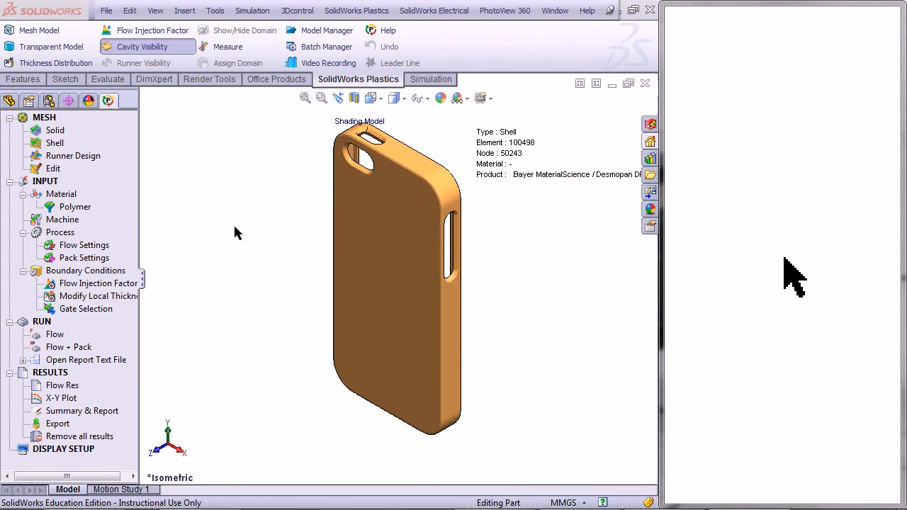
Step: Read the X-Y plot results, enlarge the graph window and plot the Y-dir. Clamping Force over time
{"action": "right_click", "coordinate": [58, 400]}
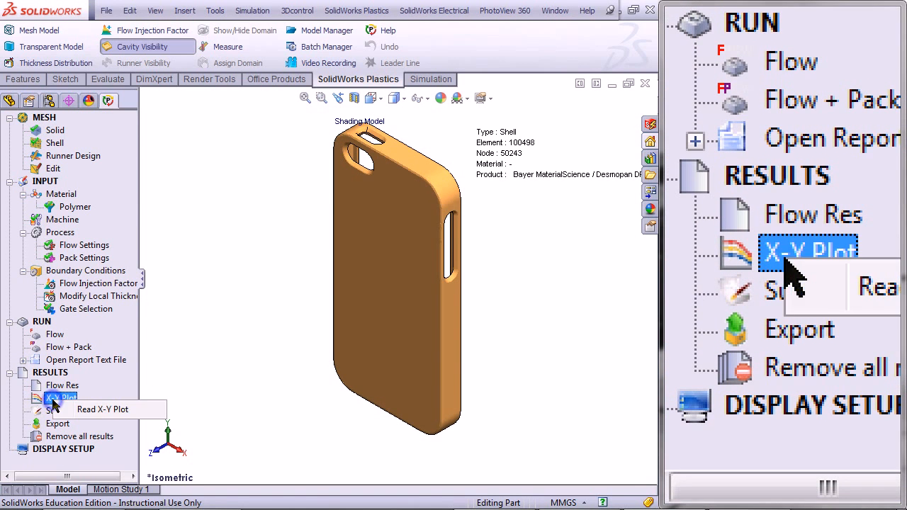
{"action": "left_click", "coordinate": [103, 411]}
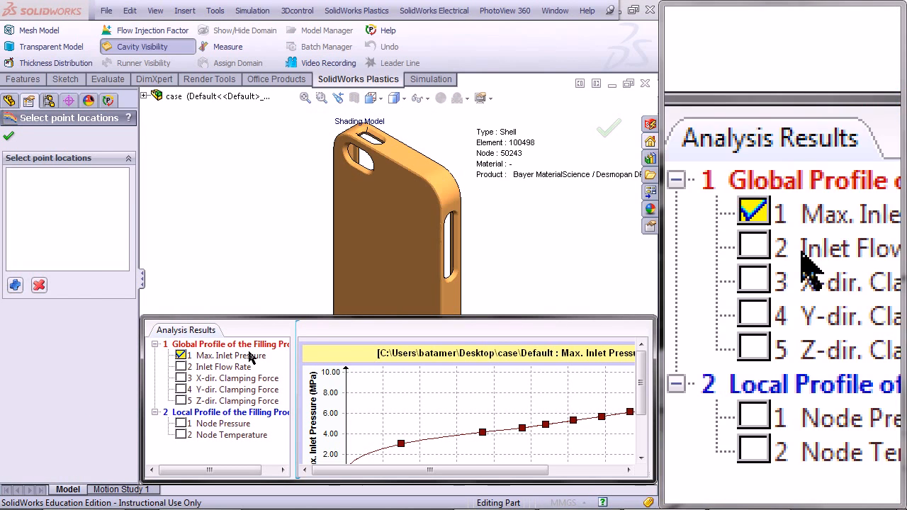
{"action": "left_click_drag", "start_coordinate": [331, 319], "coordinate": [358, 105]}
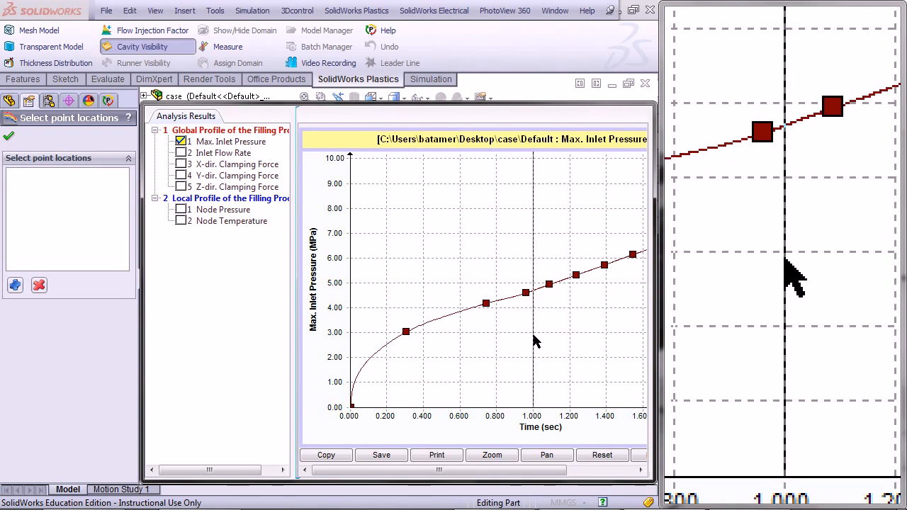
{"action": "left_click", "coordinate": [261, 176]}
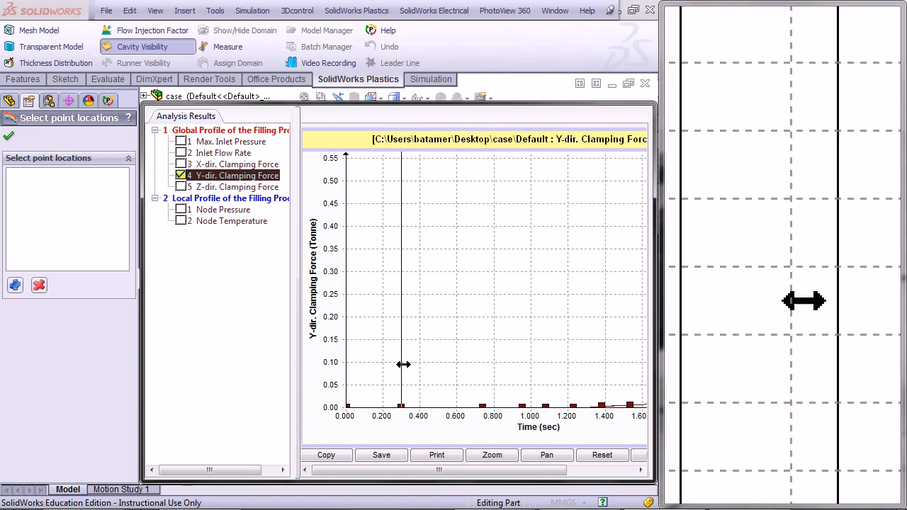
Step: Save the clamping force graph as a JPEG file named graph2 and exit the X-Y plot
{"action": "mouse_move", "coordinate": [416, 474]}
{"action": "left_mouse_down"}
{"action": "mouse_move", "coordinate": [488, 474]}
{"action": "mouse_move", "coordinate": [406, 467]}
{"action": "left_mouse_up"}
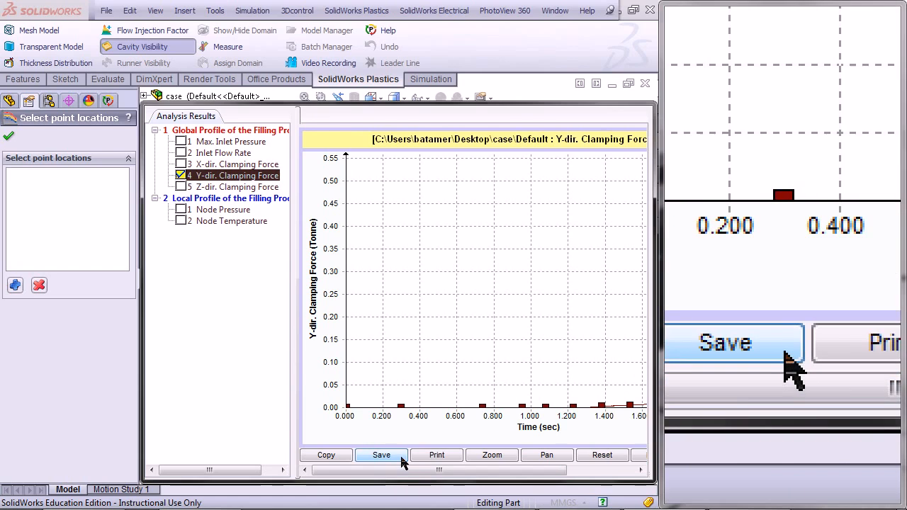
{"action": "left_click", "coordinate": [401, 458]}
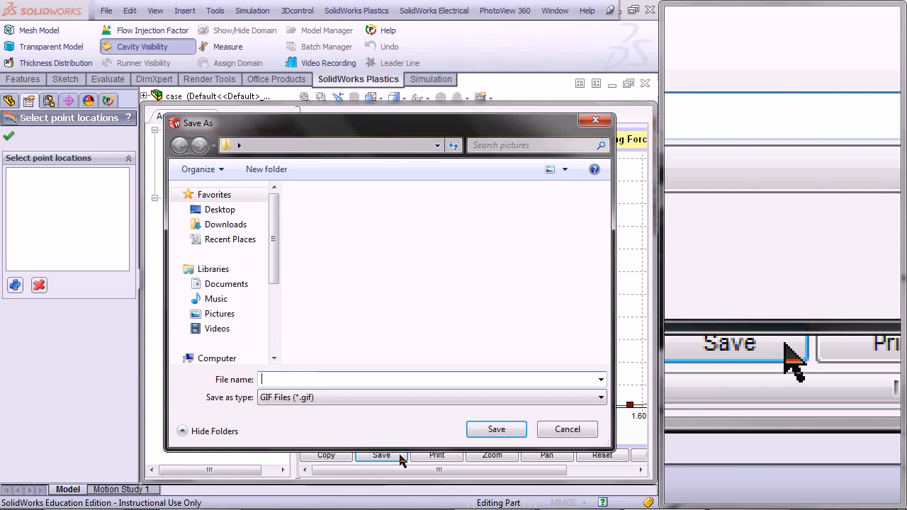
{"action": "type", "text": "gr"}
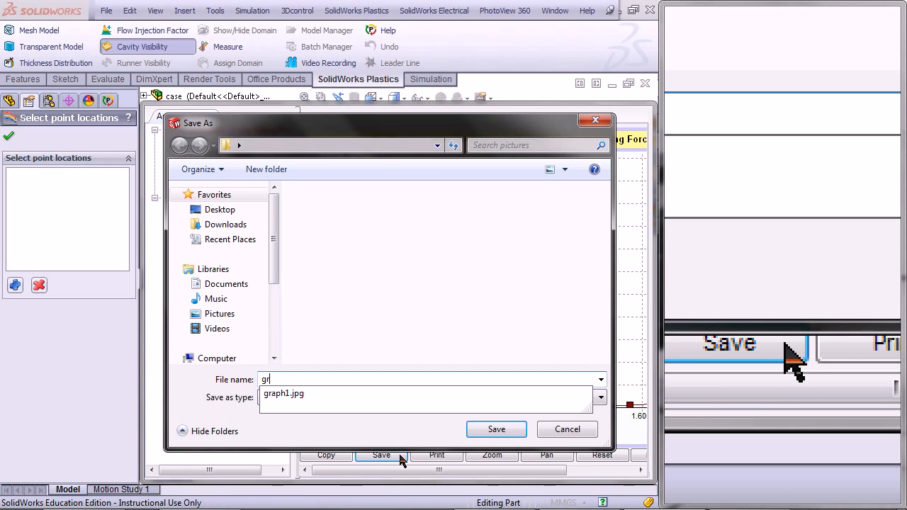
{"action": "type", "text": "aph2"}
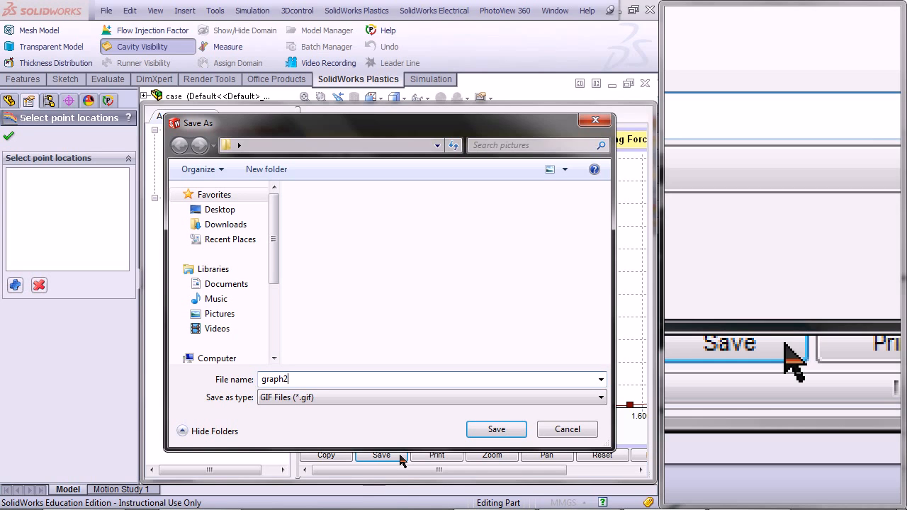
{"action": "left_click", "coordinate": [403, 398]}
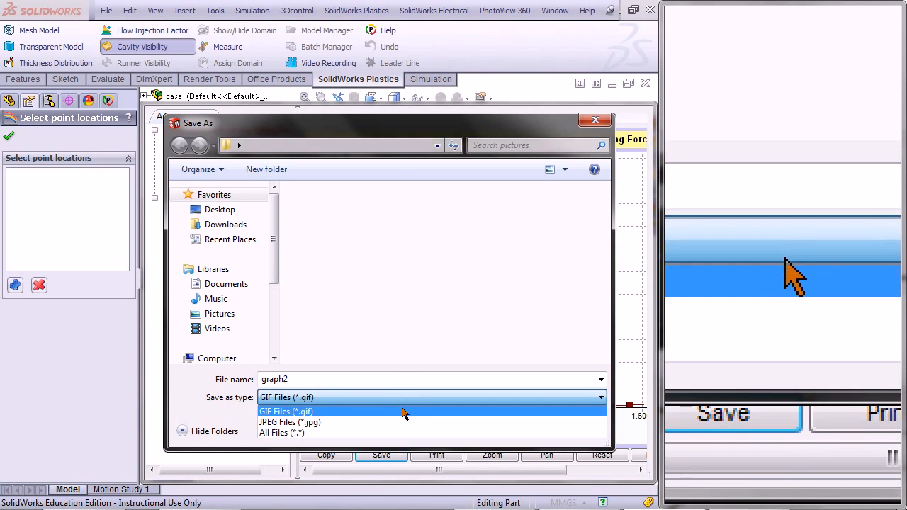
{"action": "left_click", "coordinate": [401, 422]}
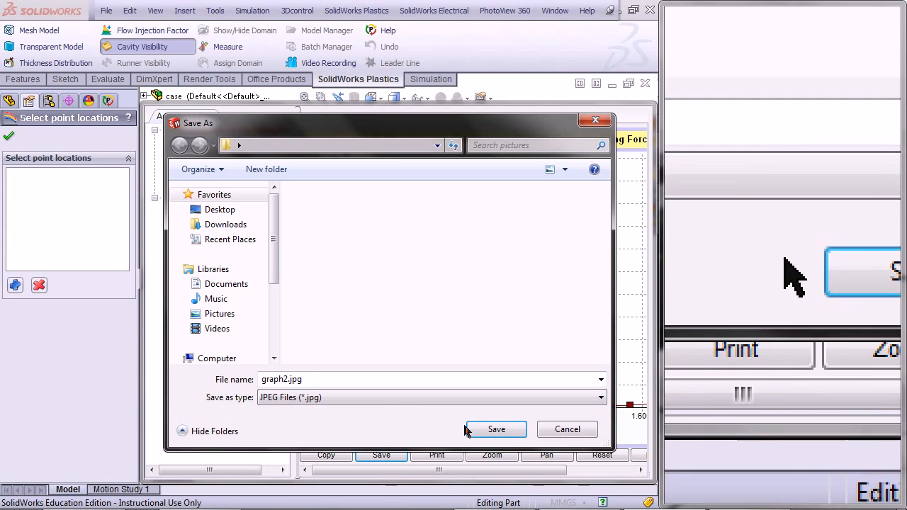
{"action": "left_click", "coordinate": [478, 430]}
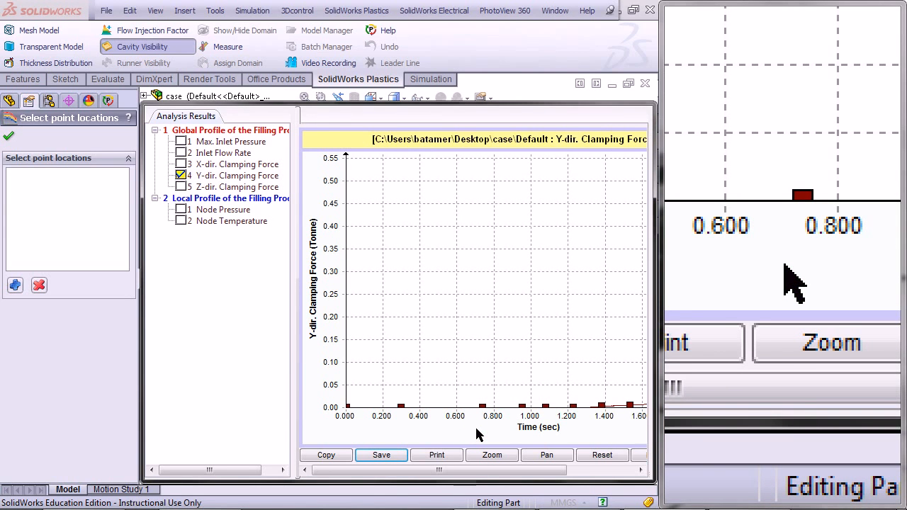
{"action": "left_click", "coordinate": [10, 137]}
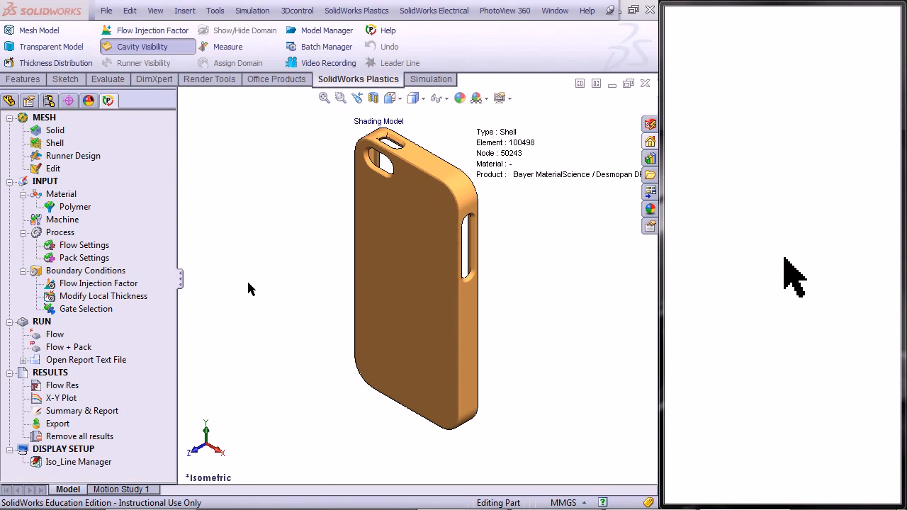
Step: Read the Flow results and display the air traps on the Fill Time plot, inspecting them around the case's lower edge
{"action": "left_click", "coordinate": [67, 389]}
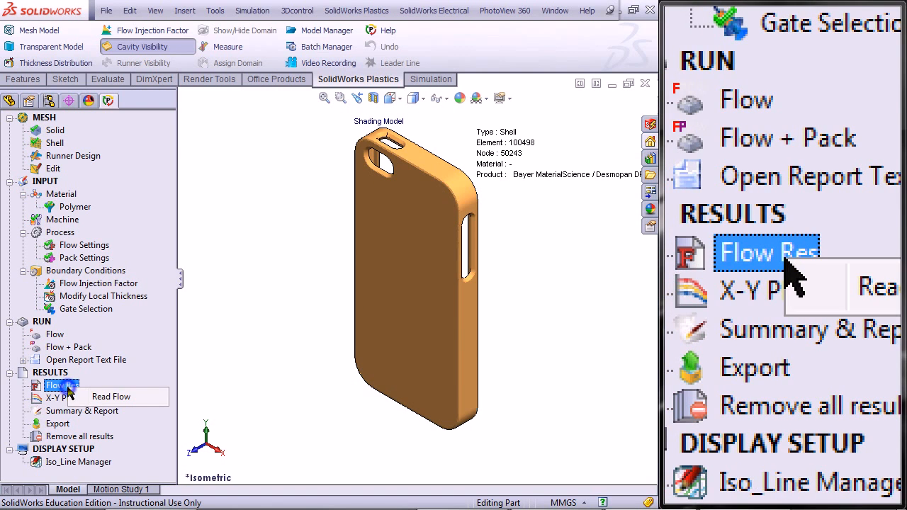
{"action": "left_click", "coordinate": [111, 399]}
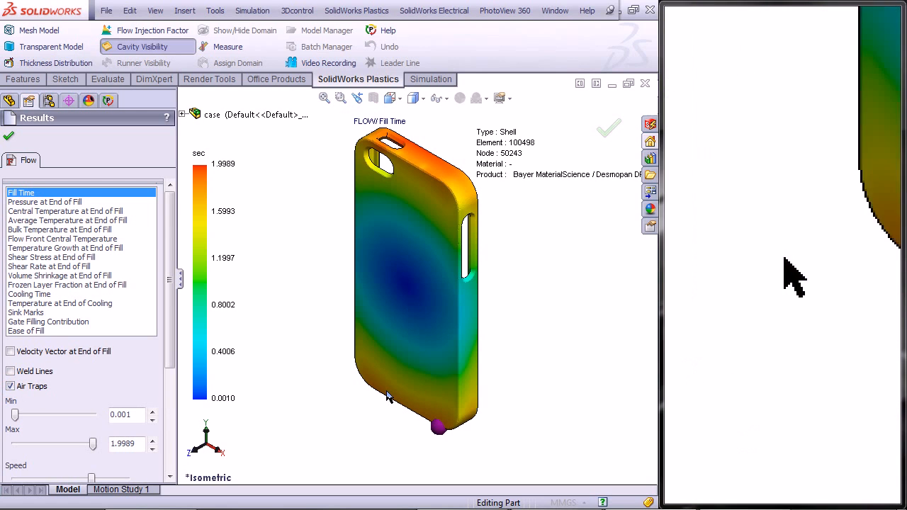
{"action": "middle_click_drag", "start_coordinate": [461, 333], "coordinate": [457, 411]}
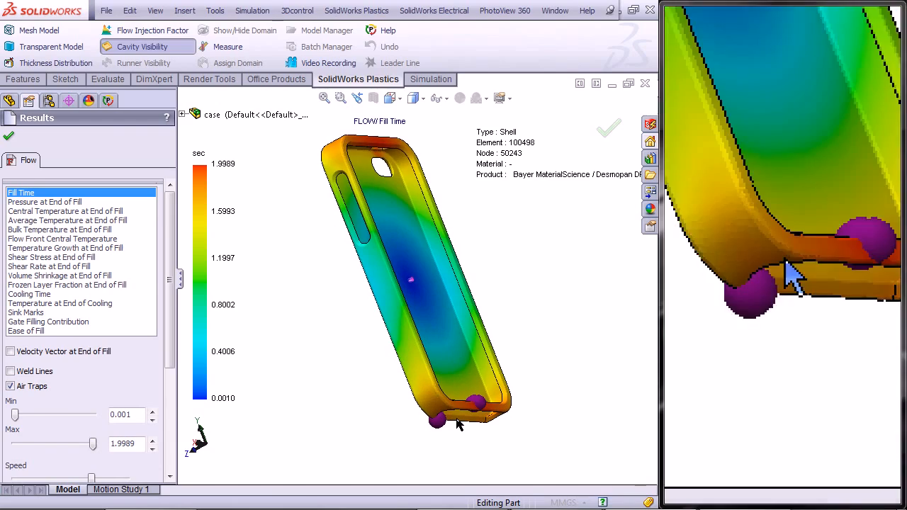
{"action": "scroll", "coordinate": [461, 415], "scroll_direction": "down", "scroll_amount": 6}
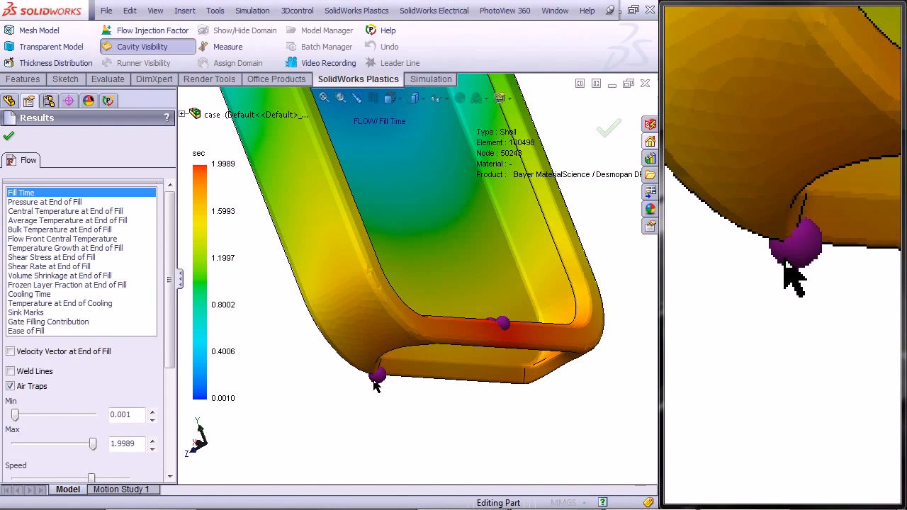
{"action": "middle_click_drag", "start_coordinate": [376, 385], "coordinate": [498, 336]}
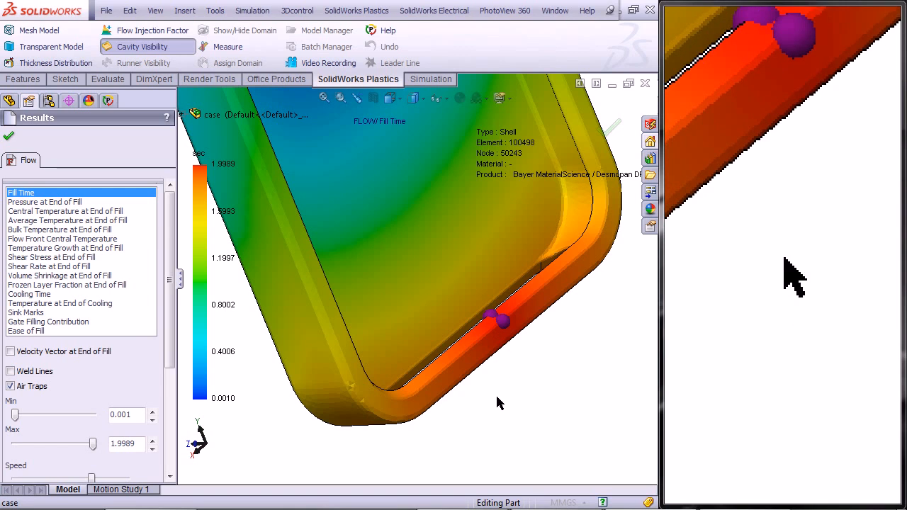
{"action": "middle_click_drag", "start_coordinate": [454, 425], "coordinate": [418, 422]}
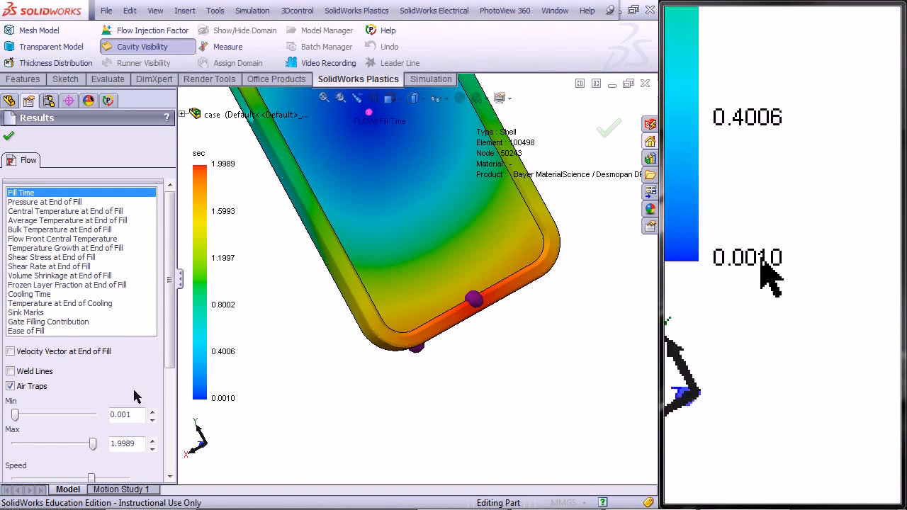
Step: Display the weld lines on the whole case over the Fill Time plot shown as iso-lines
{"action": "left_click", "coordinate": [11, 372]}
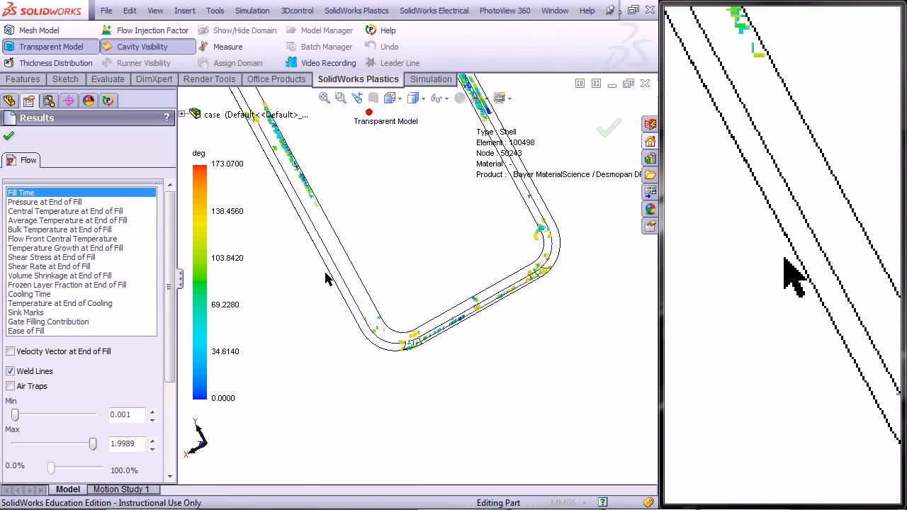
{"action": "key", "text": "f"}
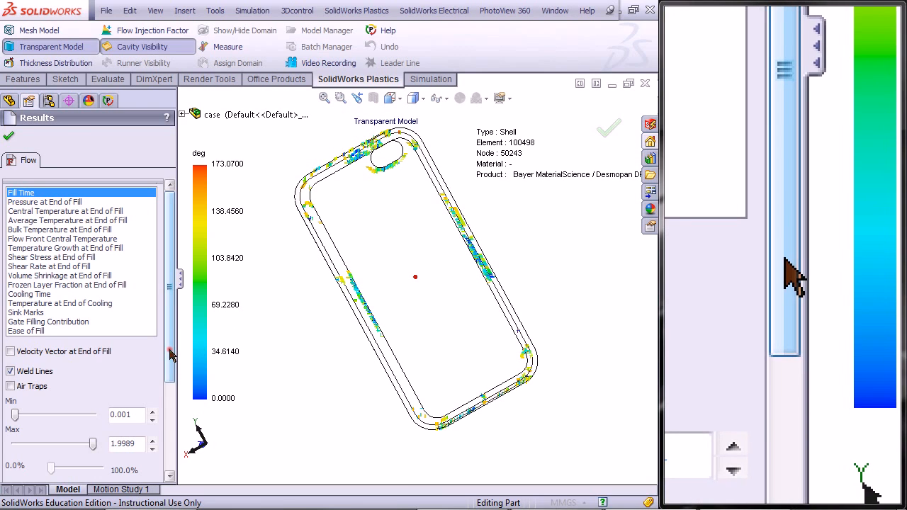
{"action": "scroll", "coordinate": [171, 354], "scroll_direction": "down", "scroll_amount": 3}
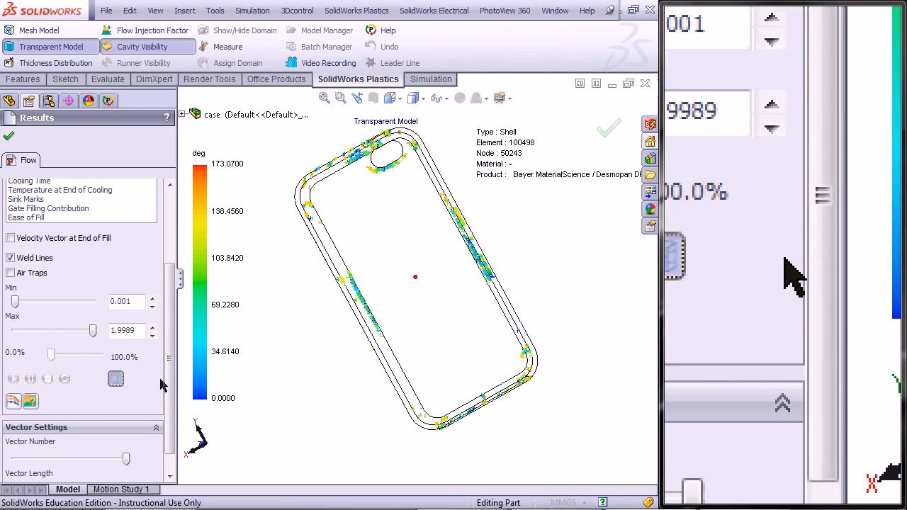
{"action": "left_click_drag", "start_coordinate": [170, 379], "coordinate": [177, 287]}
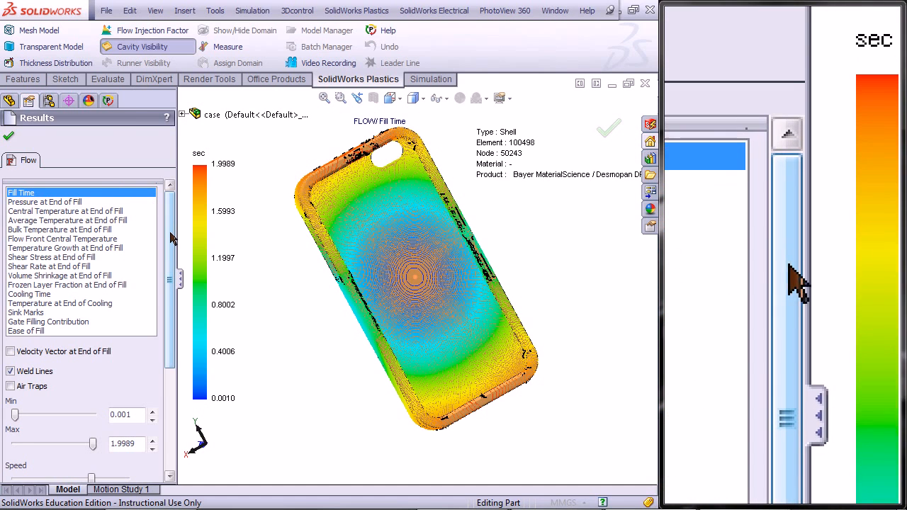
Step: Play the Fill Time animation at its slowest speed and examine the weld lines on the lower edge and beside the camera opening
{"action": "left_click_drag", "start_coordinate": [170, 238], "coordinate": [171, 354]}
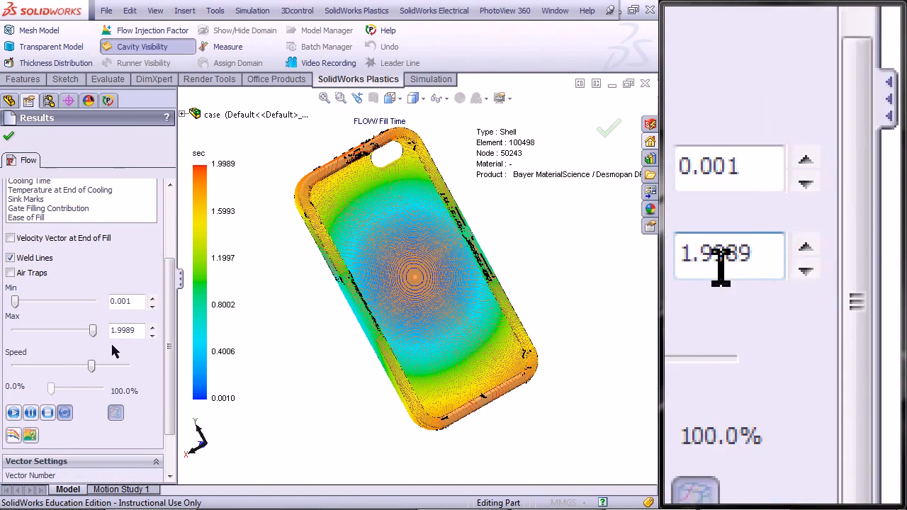
{"action": "left_click_drag", "start_coordinate": [90, 368], "coordinate": [15, 367]}
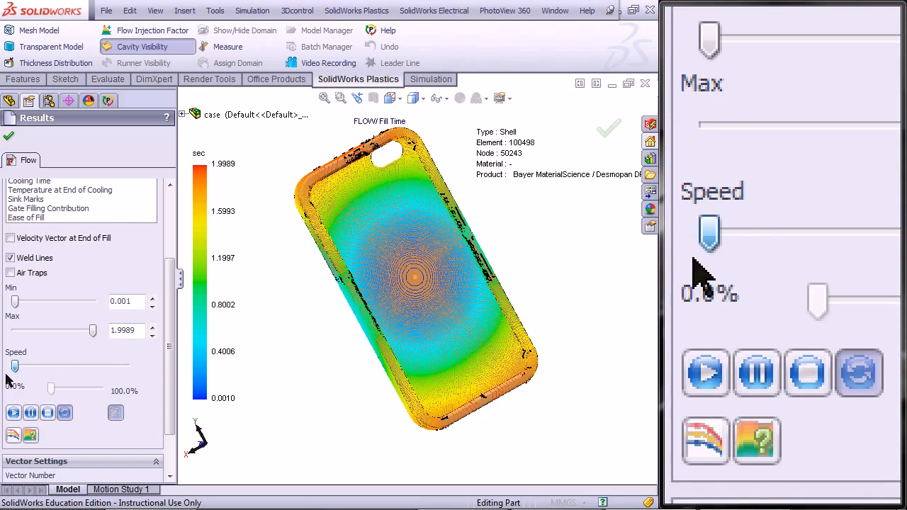
{"action": "left_click", "coordinate": [494, 421]}
{"action": "scroll", "coordinate": [489, 408], "scroll_direction": "down", "scroll_amount": 5}
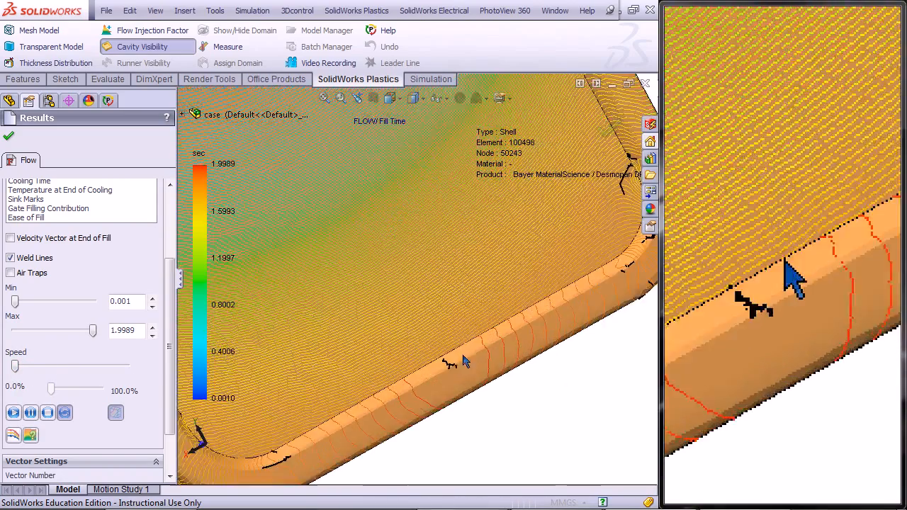
{"action": "left_click", "coordinate": [15, 413]}
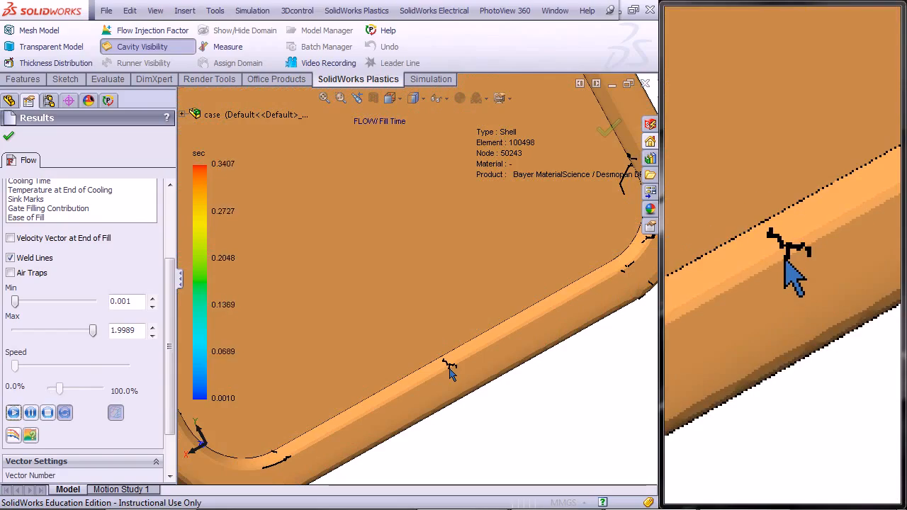
{"action": "scroll", "coordinate": [341, 135], "scroll_direction": "up", "scroll_amount": 10}
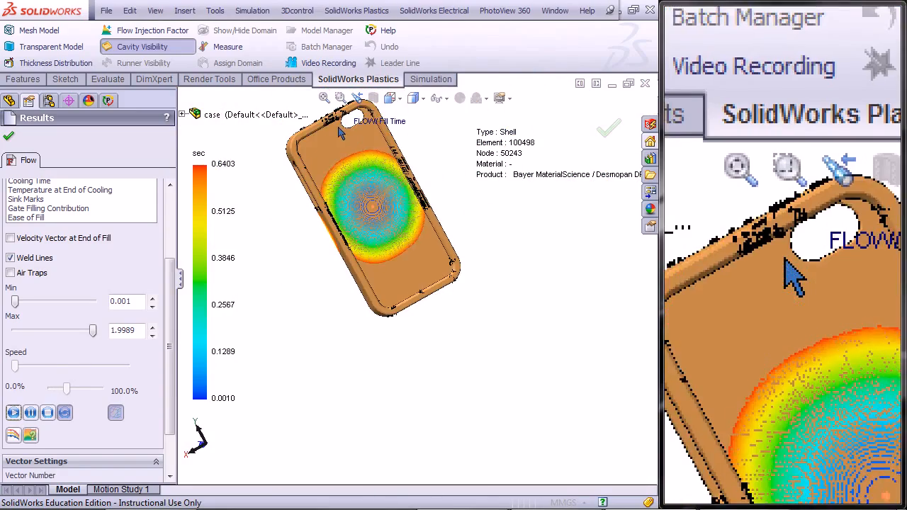
{"action": "scroll", "coordinate": [340, 134], "scroll_direction": "down", "scroll_amount": 10}
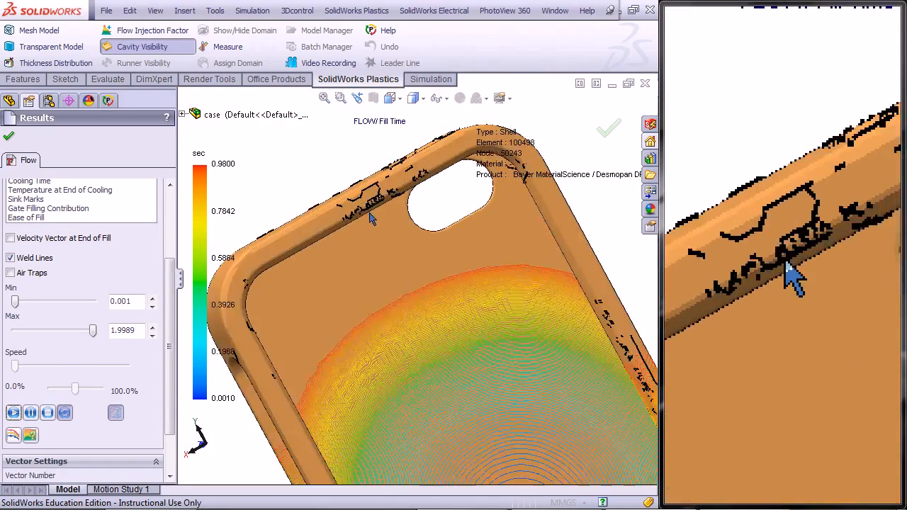
{"action": "scroll", "coordinate": [370, 220], "scroll_direction": "down", "scroll_amount": 6}
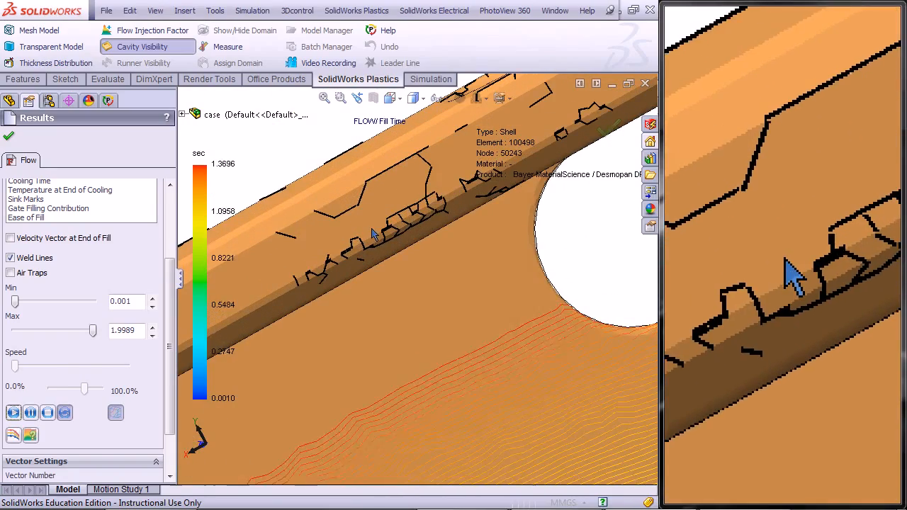
{"action": "scroll", "coordinate": [372, 234], "scroll_direction": "down", "scroll_amount": 2}
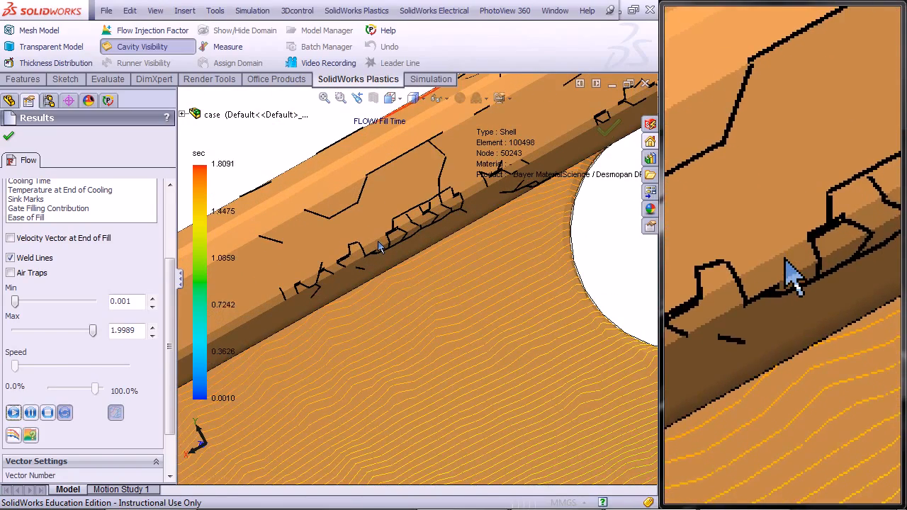
{"action": "scroll", "coordinate": [391, 284], "scroll_direction": "up", "scroll_amount": 8}
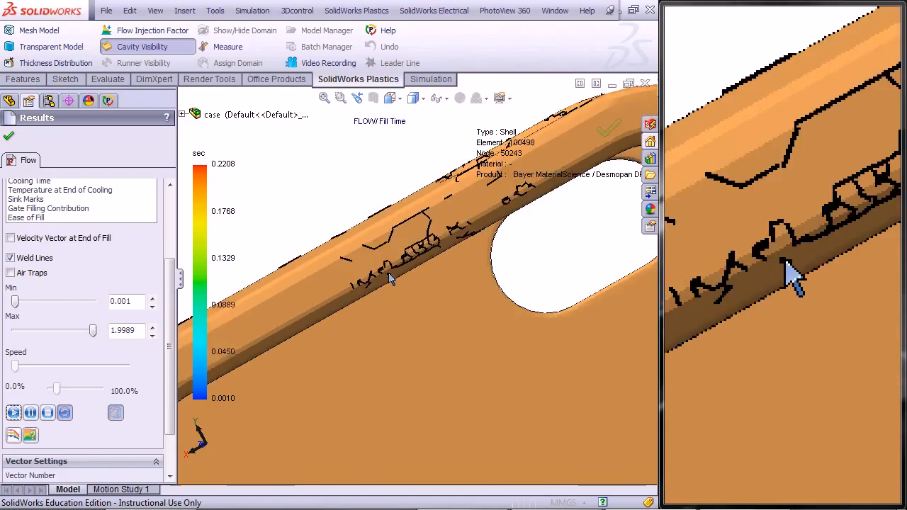
Step: Examine the weld lines across the whole case during the Fill Time animation and exit the flow results
{"action": "scroll", "coordinate": [407, 331], "scroll_direction": "up", "scroll_amount": 2}
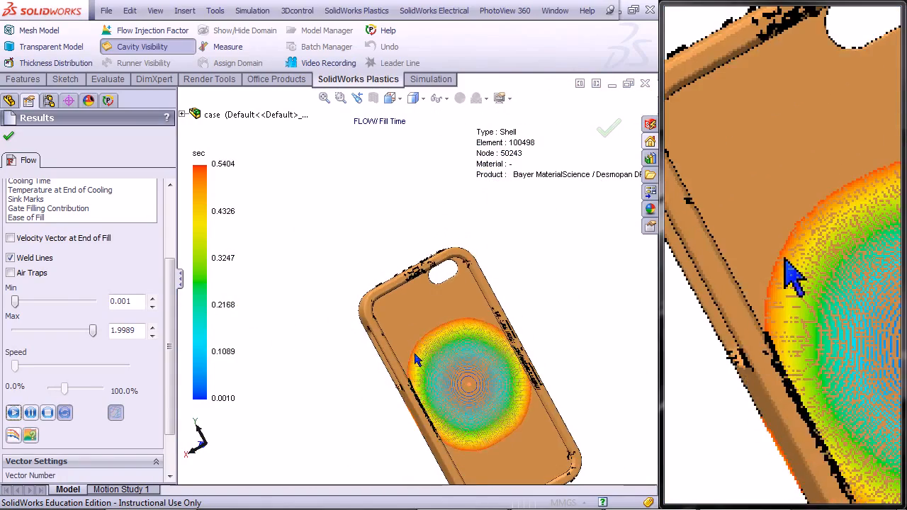
{"action": "scroll", "coordinate": [438, 359], "scroll_direction": "down", "scroll_amount": 3}
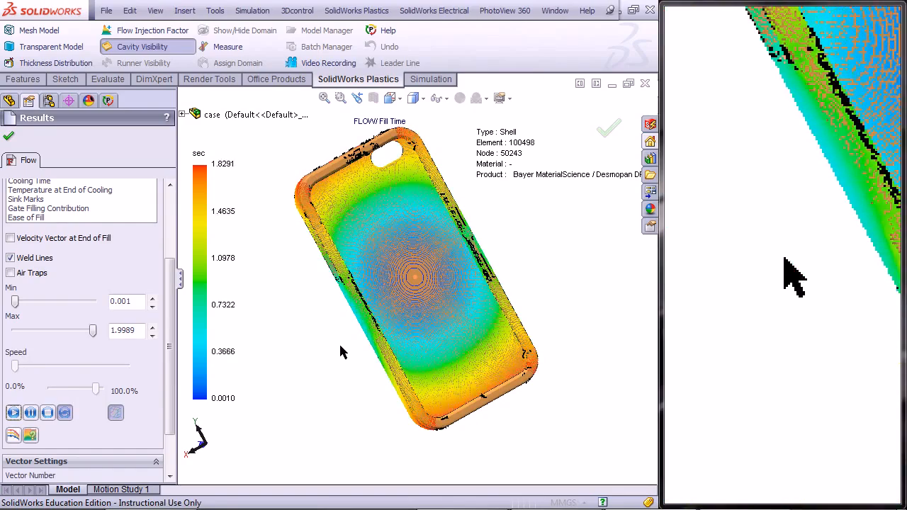
{"action": "left_click", "coordinate": [12, 137]}
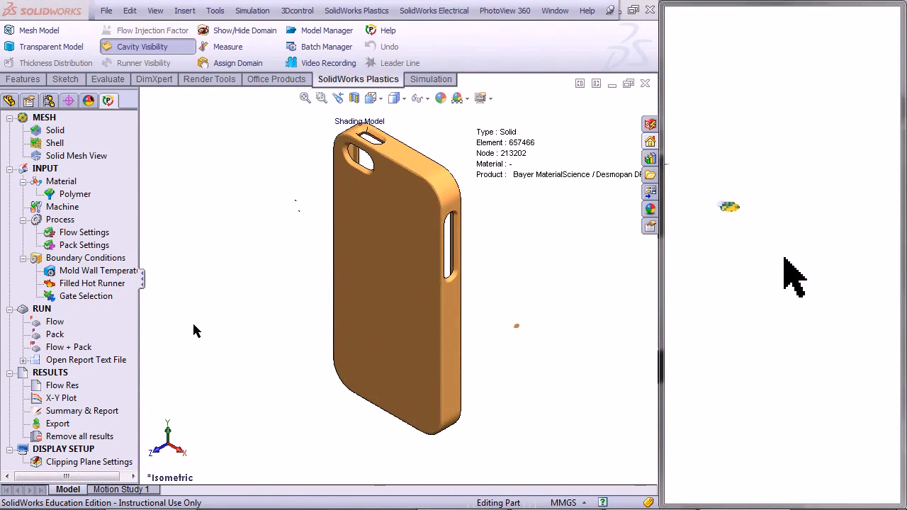
Step: Open the flow results of the solid mesh and section the Fill Time plot with clipping planes
{"action": "left_click", "coordinate": [49, 387]}
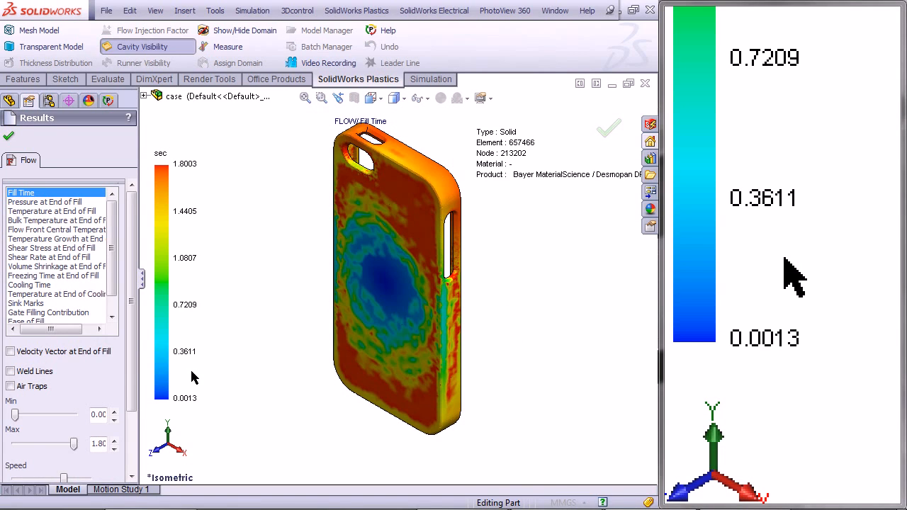
{"action": "left_click_drag", "start_coordinate": [131, 376], "coordinate": [132, 466]}
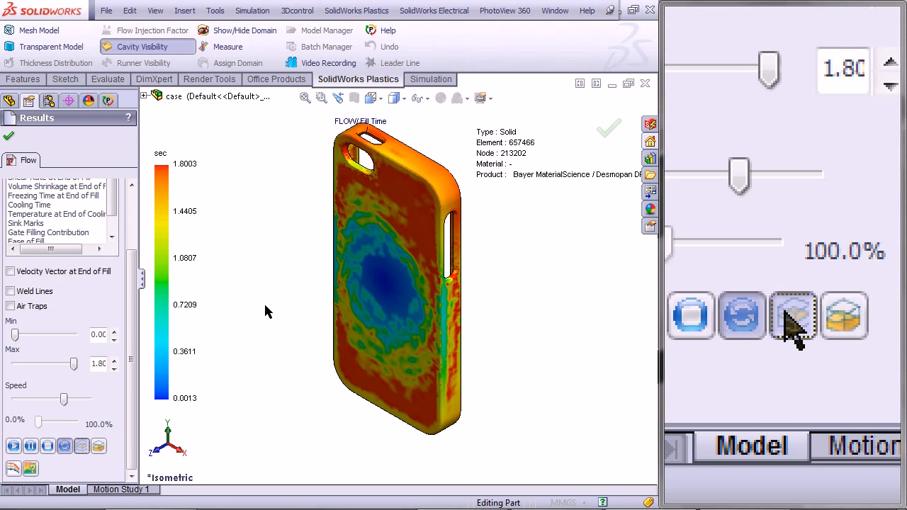
{"action": "left_click", "coordinate": [81, 446]}
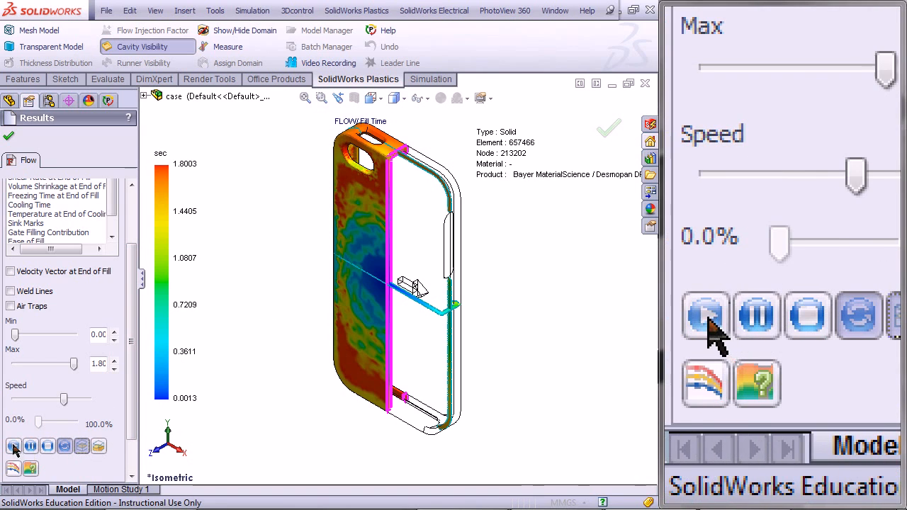
Step: Play the Fill Time animation on the sectioned case and examine the filling through the side wall's cross-section
{"action": "left_click", "coordinate": [12, 446]}
{"action": "scroll", "coordinate": [383, 262], "scroll_direction": "down", "scroll_amount": 5}
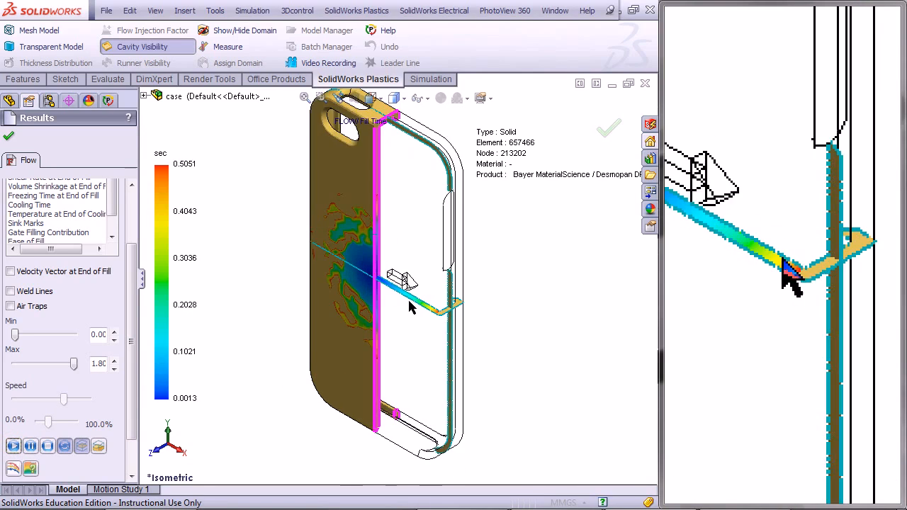
{"action": "scroll", "coordinate": [383, 262], "scroll_direction": "down", "scroll_amount": 3}
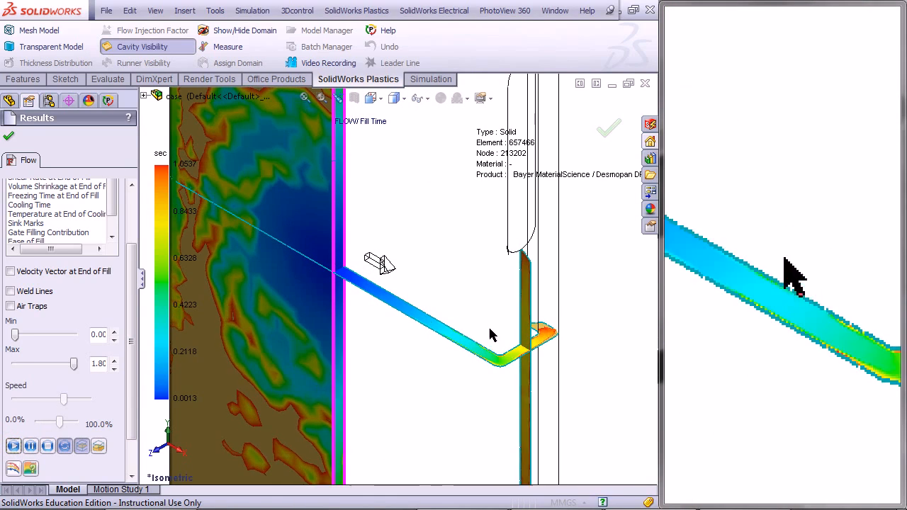
{"action": "middle_click_drag", "start_coordinate": [538, 334], "coordinate": [538, 360]}
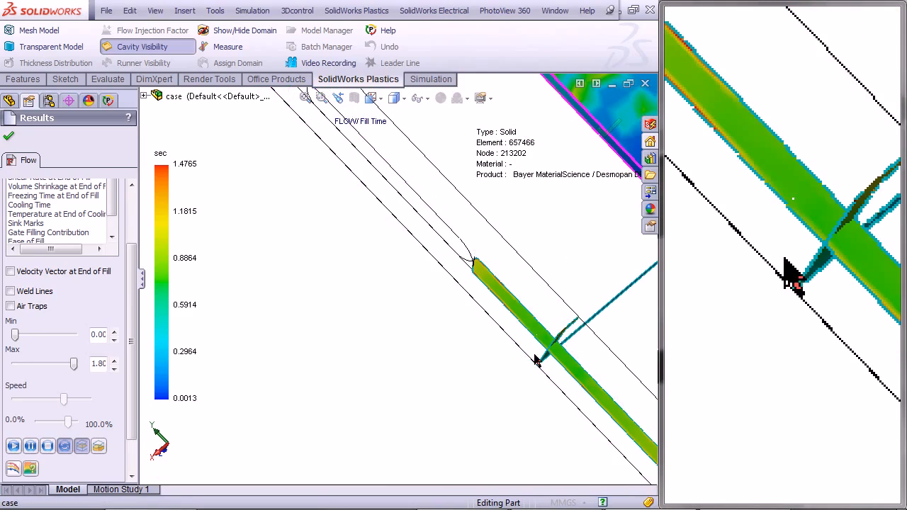
{"action": "scroll", "coordinate": [535, 356], "scroll_direction": "up", "scroll_amount": 1}
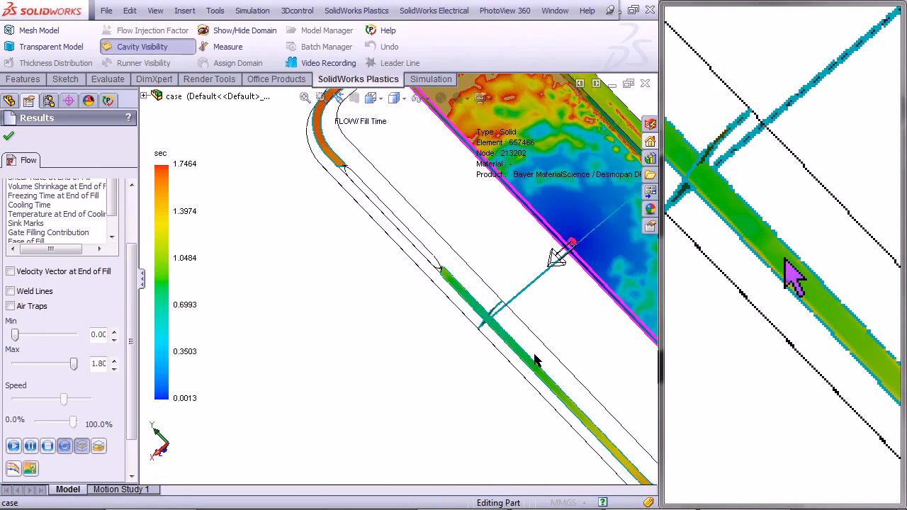